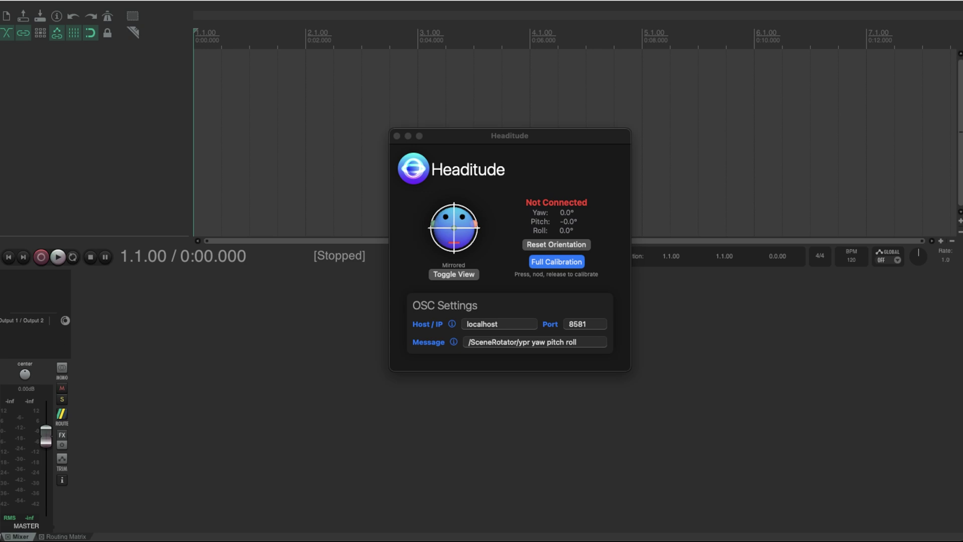
# Drop Stereo.wav as a new track at 1.1.00, enlarge the track, and play it briefly.
pyautogui.moveTo(173, 81); pyautogui.dragTo(197, 60)
pyautogui.click(144, 86)
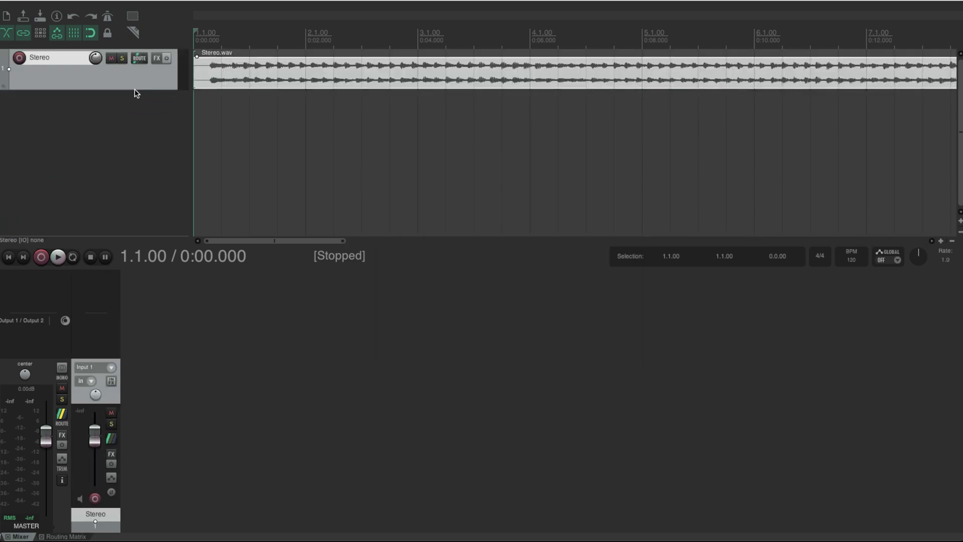
pyautogui.moveTo(134, 89); pyautogui.dragTo(127, 155)
pyautogui.press('space')
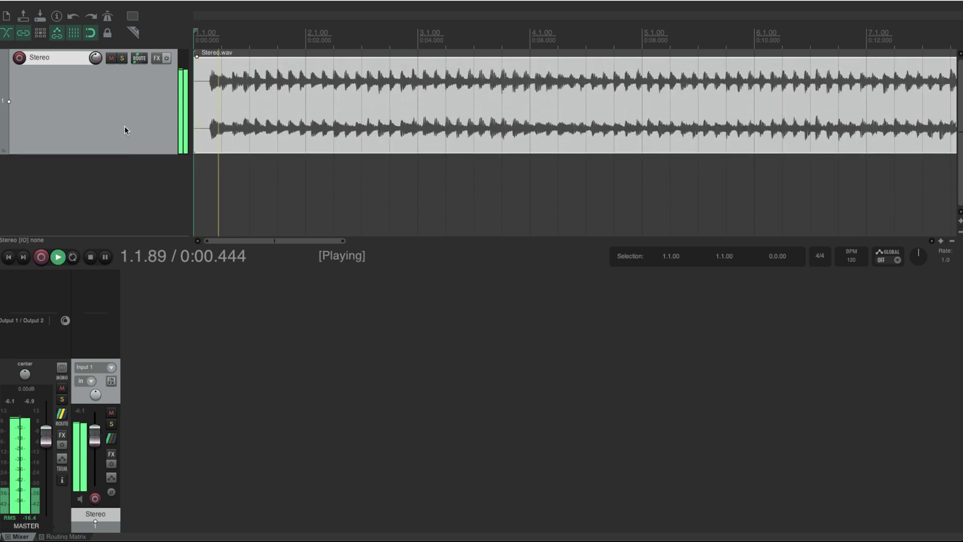
pyautogui.press('space')
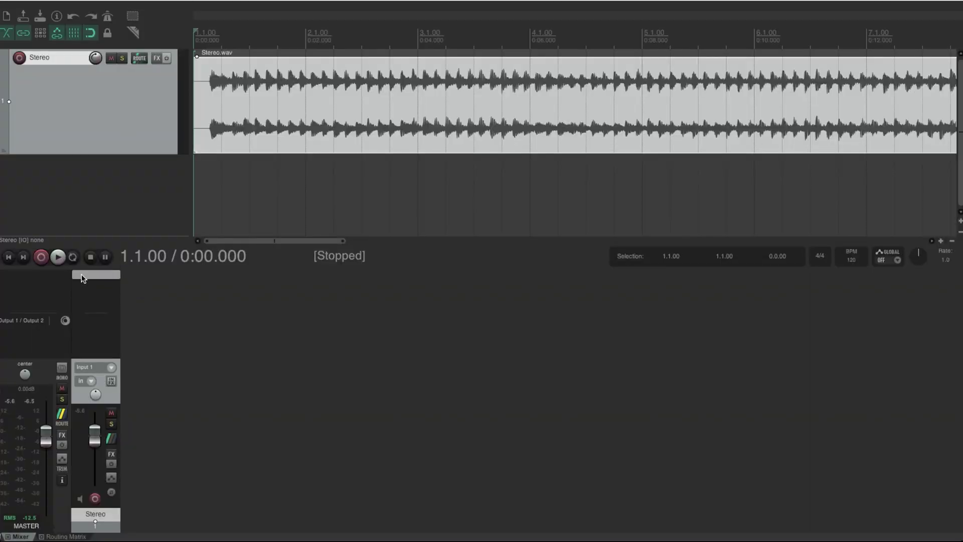
# Add ab Encoder to the Stereo track and set the track channels to 64.
pyautogui.click(82, 274)
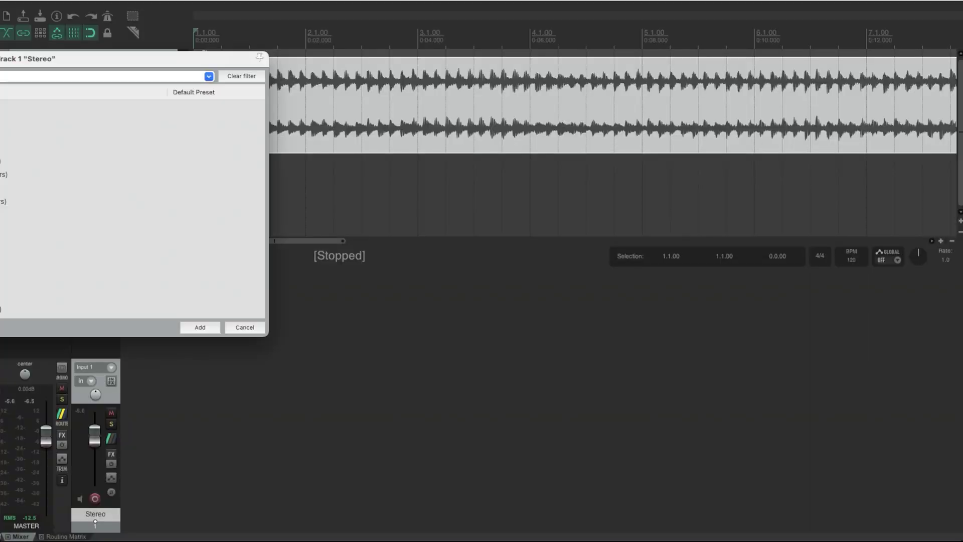
pyautogui.doubleClick(75, 121)
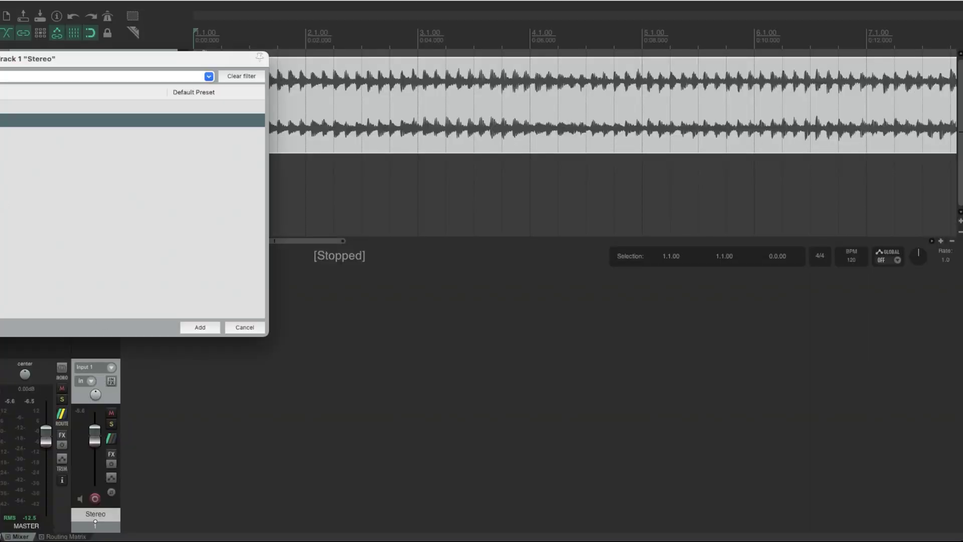
pyautogui.click(193, 24)
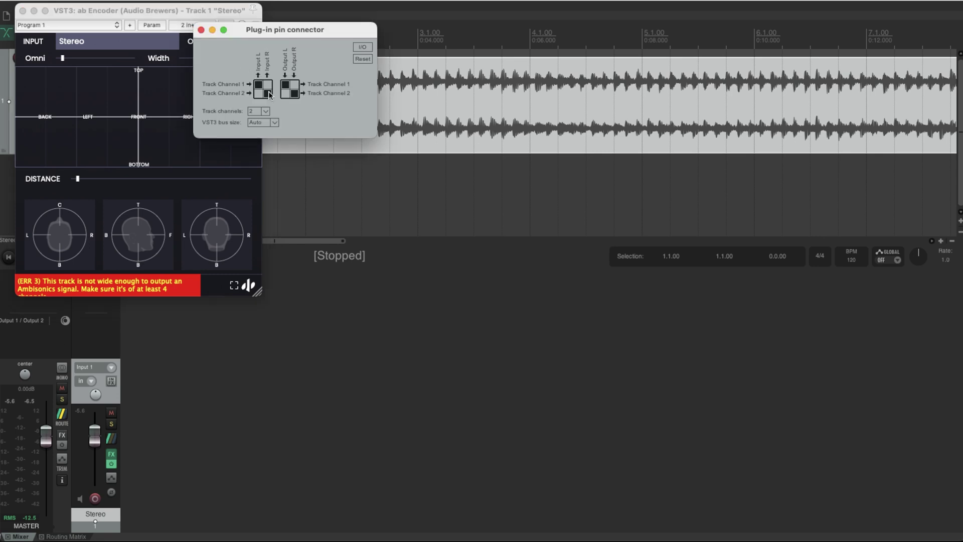
pyautogui.click(266, 111)
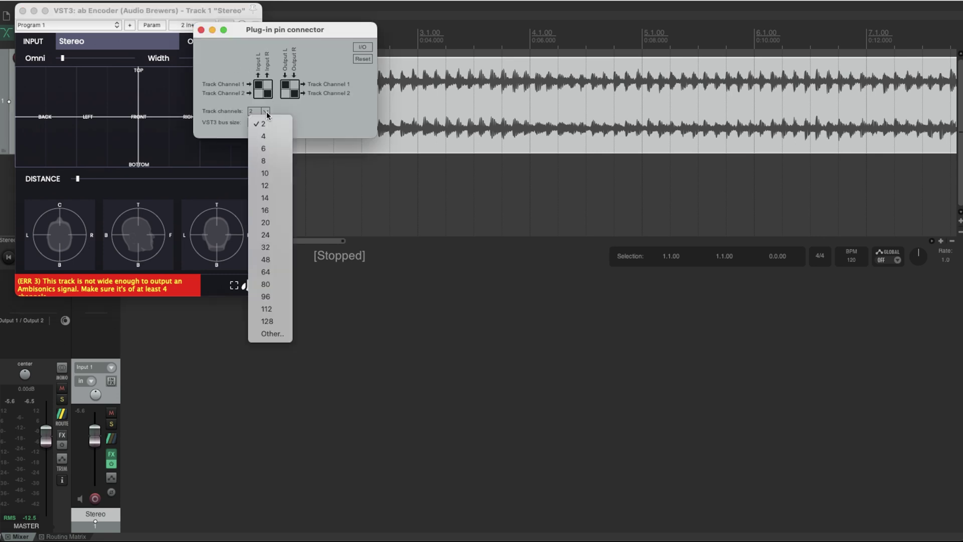
pyautogui.click(266, 272)
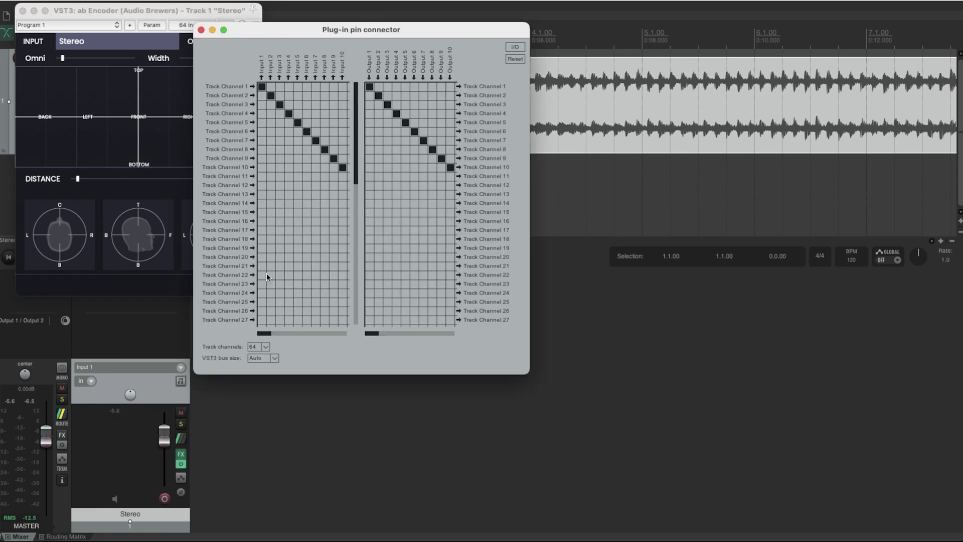
pyautogui.click(200, 30)
pyautogui.moveTo(94, 10); pyautogui.dragTo(278, 202)
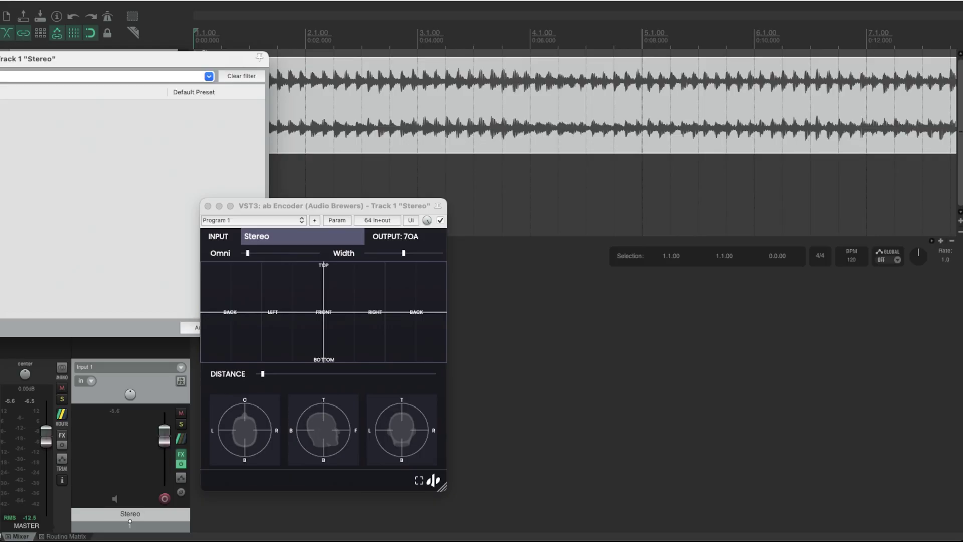
# Add ab Decoder HOA after the encoder with its layout set to Headphones.
pyautogui.press('Return')
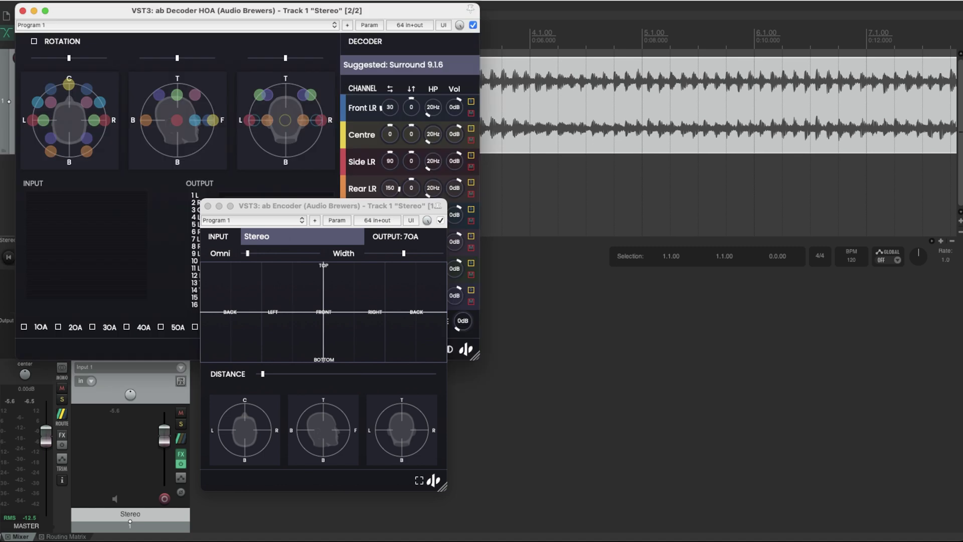
pyautogui.click(354, 66)
pyautogui.click(373, 126)
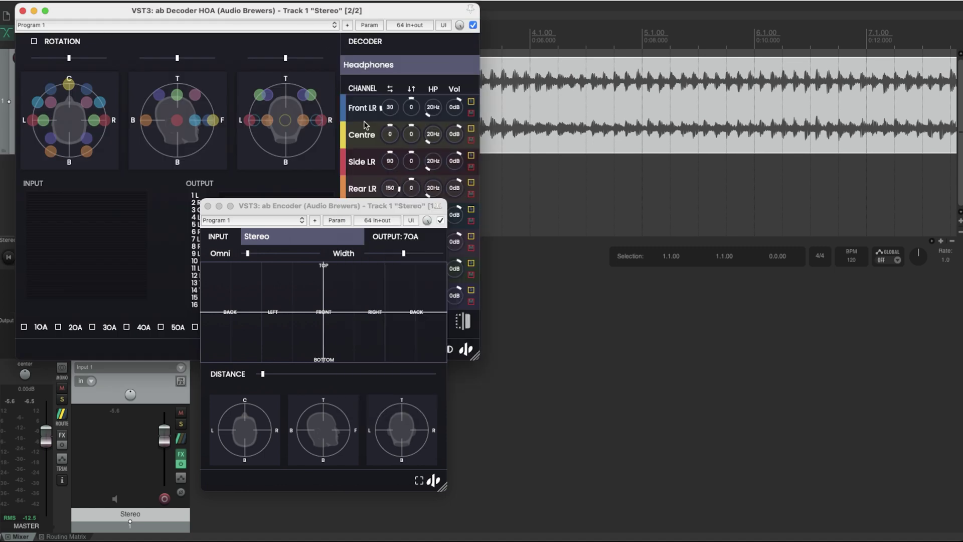
pyautogui.moveTo(134, 12); pyautogui.dragTo(586, 160)
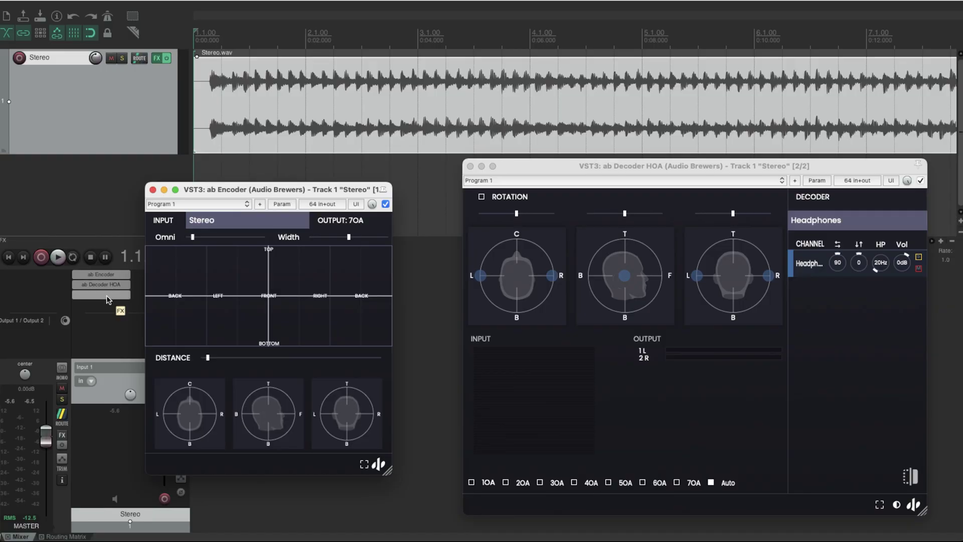
# Insert ab Rotator HOA into the Stereo track's FX chain between encoder and decoder.
pyautogui.doubleClick(107, 295)
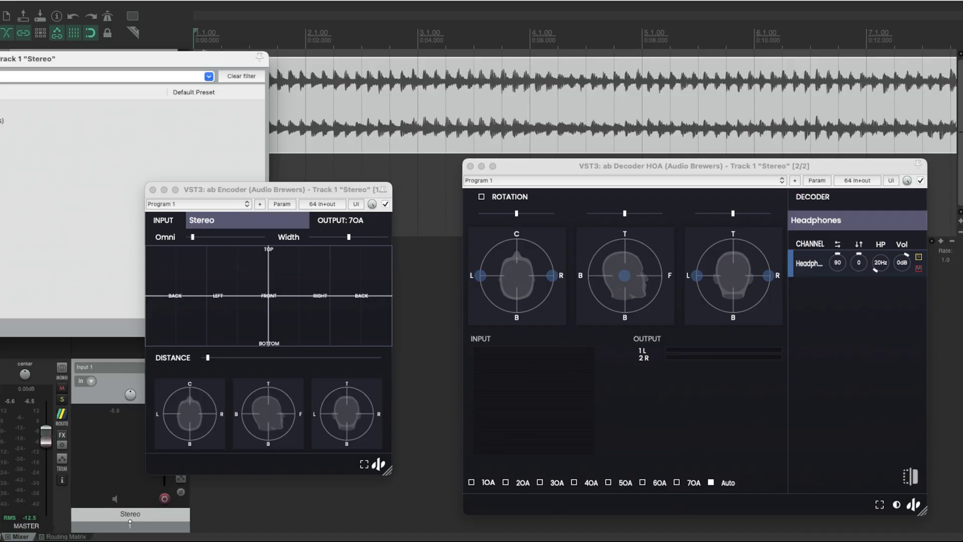
pyautogui.doubleClick(75, 120)
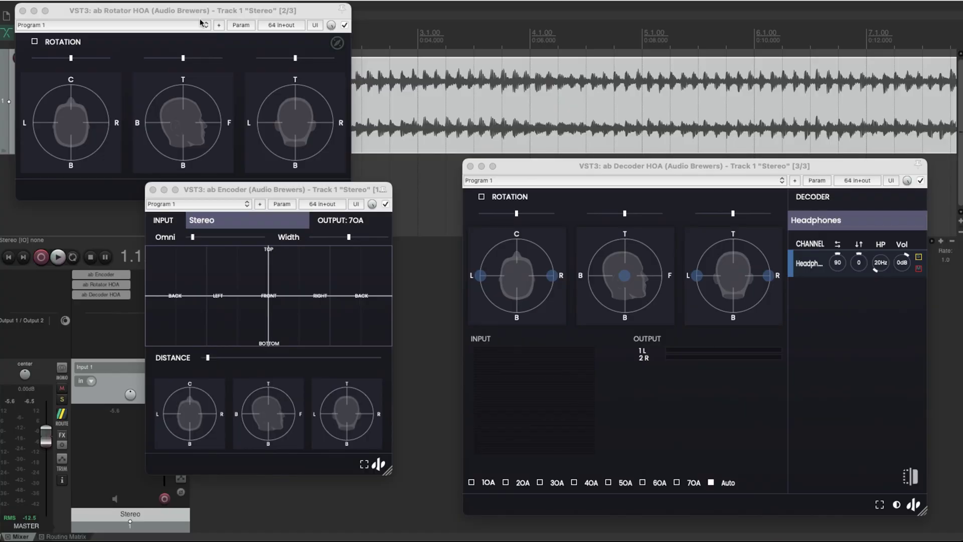
pyautogui.moveTo(350, 136); pyautogui.dragTo(561, 234)
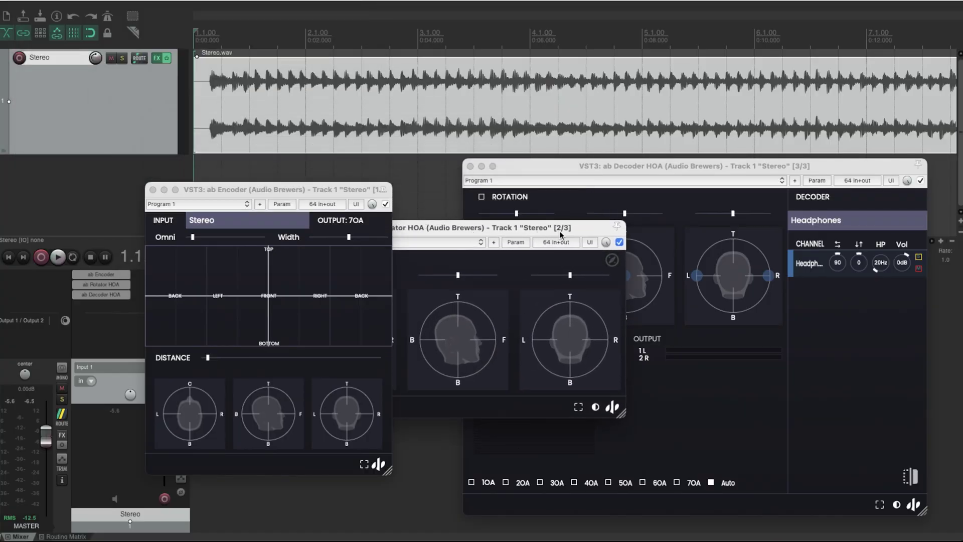
pyautogui.click(616, 229)
# Arrange the Encoder, Rotator and Decoder plugin windows so all three are visible.
pyautogui.moveTo(248, 189); pyautogui.dragTo(146, 188)
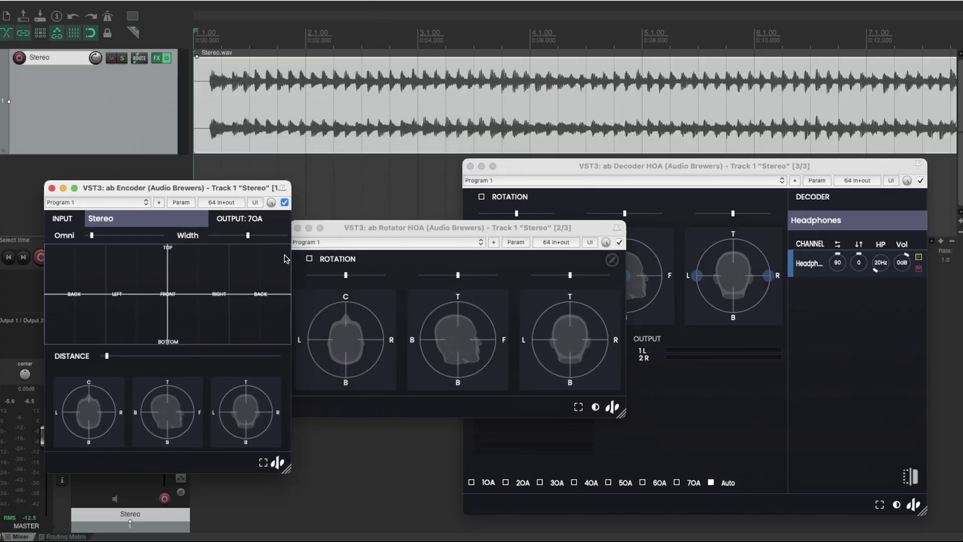
pyautogui.moveTo(535, 233); pyautogui.dragTo(541, 234)
pyautogui.moveTo(556, 167); pyautogui.dragTo(591, 134)
pyautogui.click(469, 230)
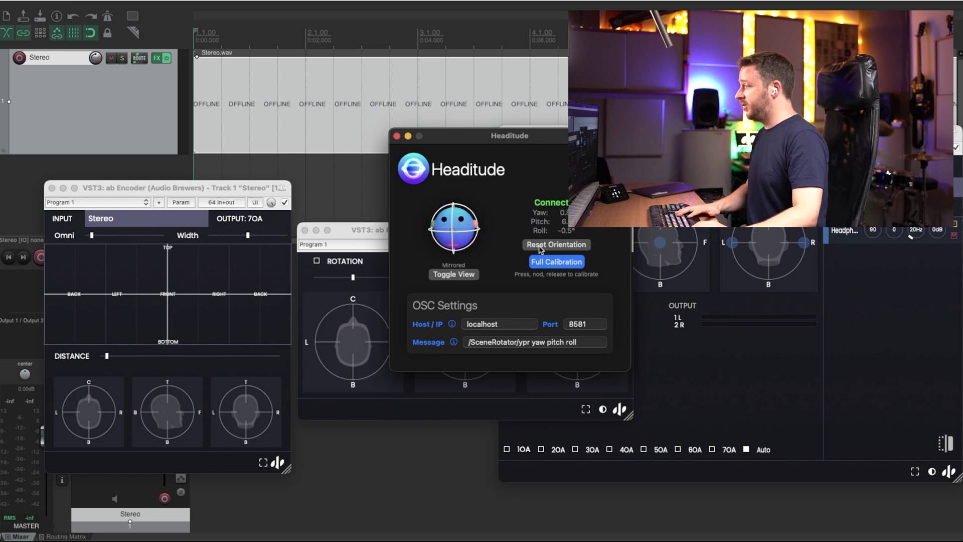
# Enable the Rotator's OSC receiver on port 8585 and match Headitude's OSC port to 8585.
pyautogui.click(351, 231)
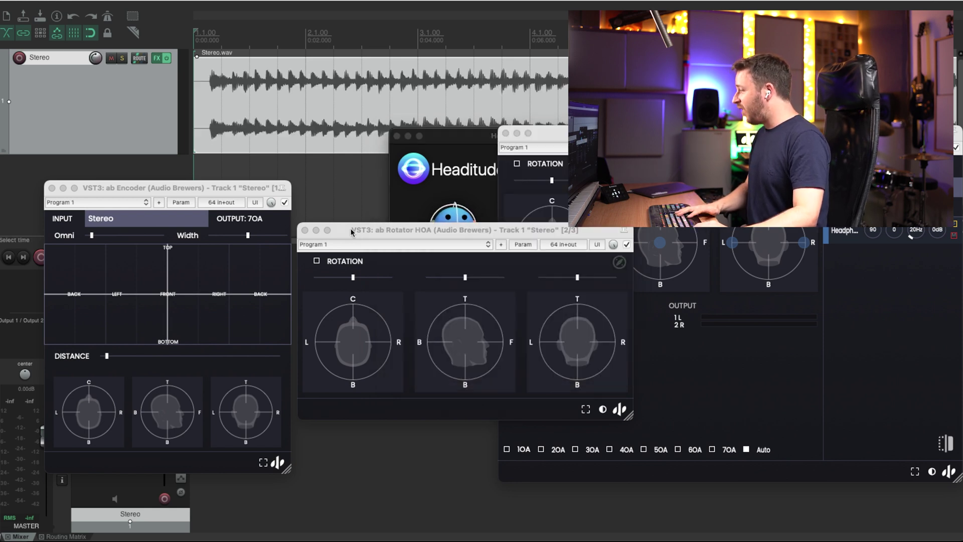
pyautogui.moveTo(351, 231); pyautogui.dragTo(288, 307)
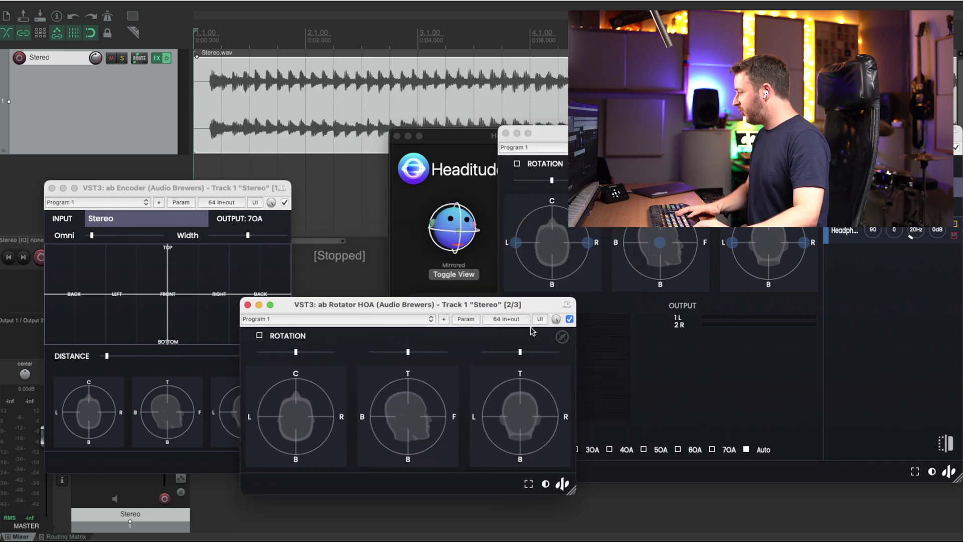
pyautogui.click(557, 336)
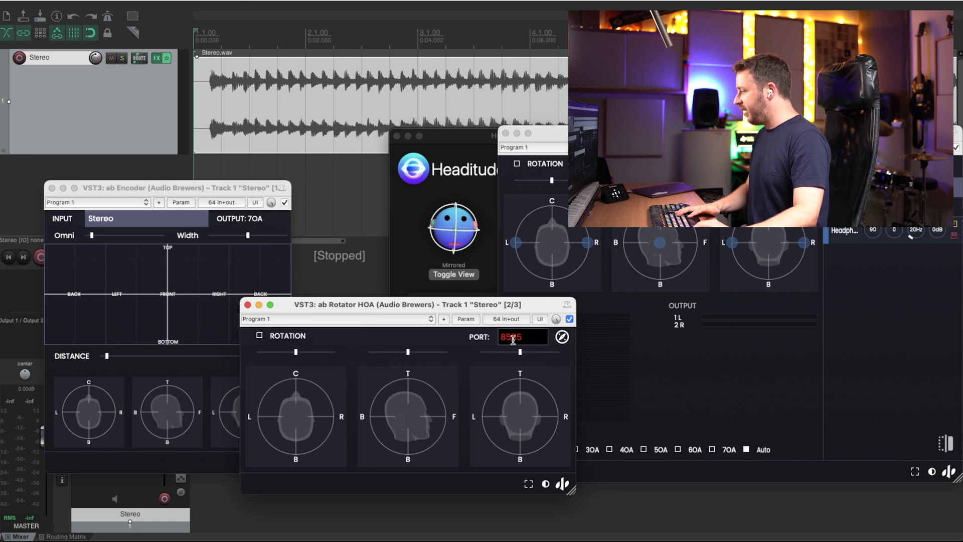
pyautogui.click(430, 257)
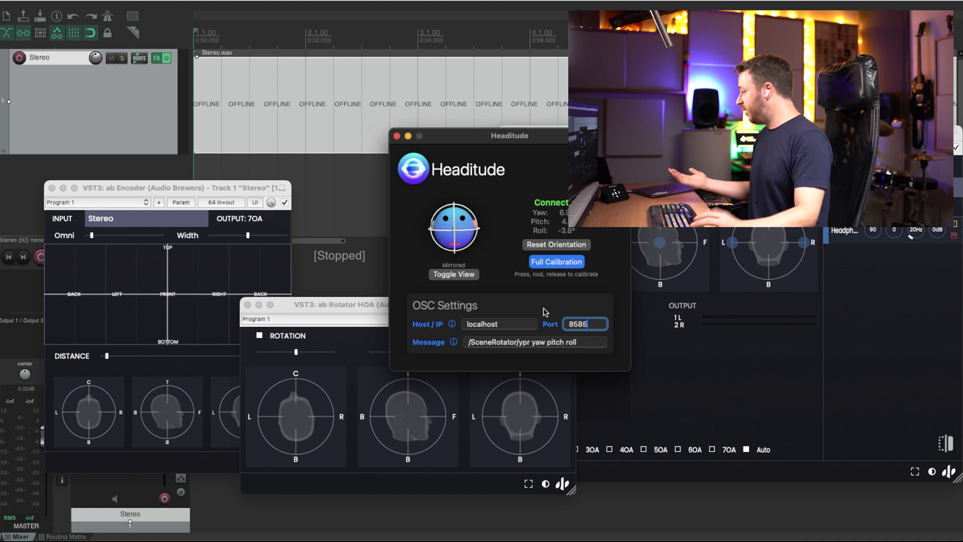
pyautogui.moveTo(333, 305); pyautogui.dragTo(340, 225)
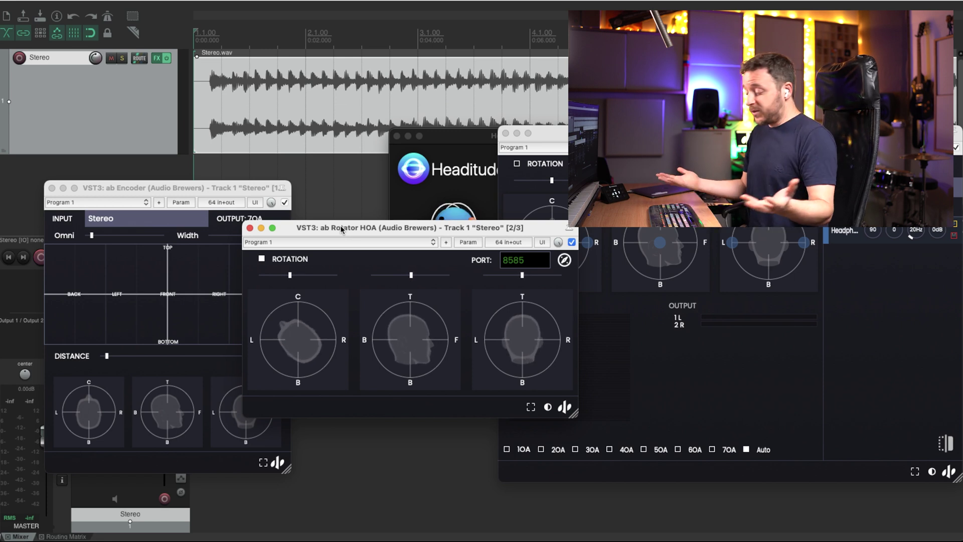
# Play Stereo.wav and turn your head to hear the Rotator follow.
pyautogui.press('space')
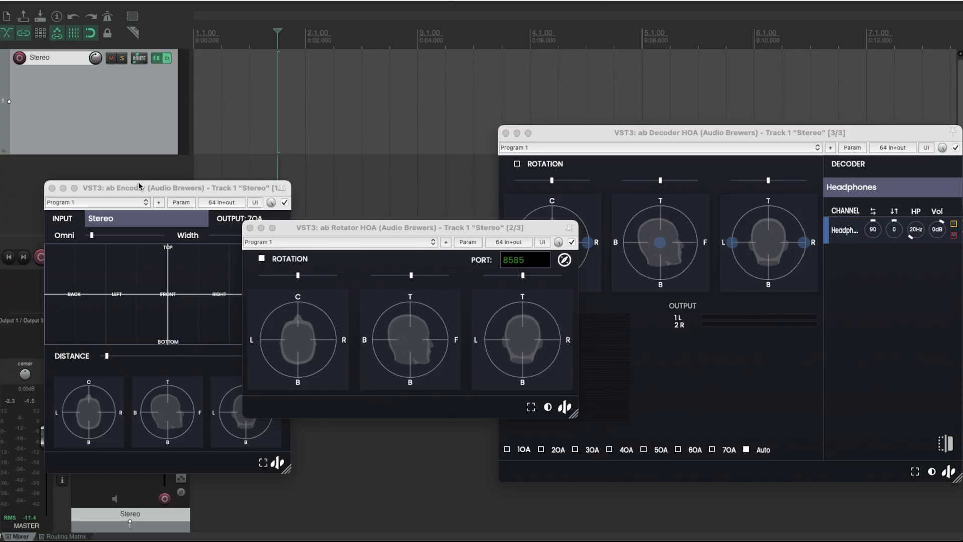
# Delete ab Encoder from the chain, then place 7OA.wav on track 1 and enlarge it.
pyautogui.click(138, 187)
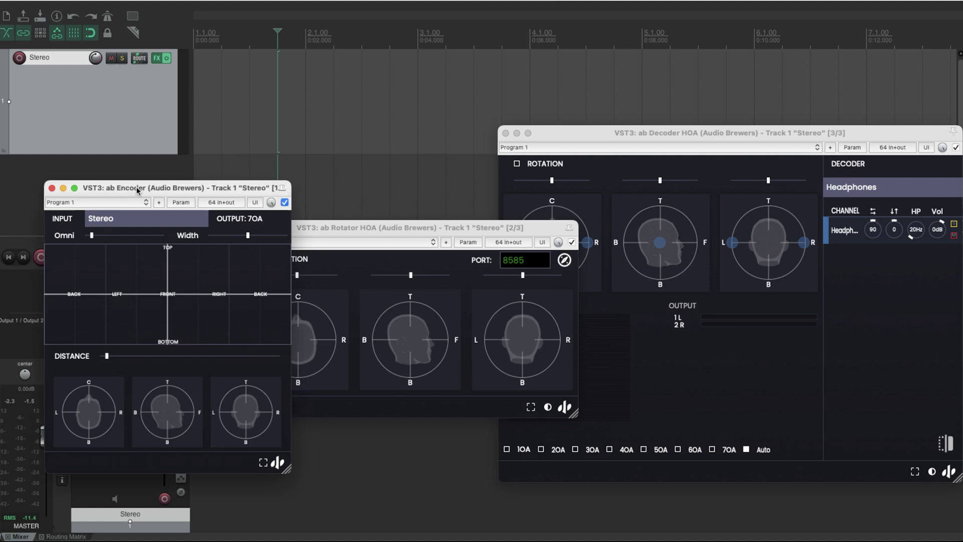
pyautogui.click(52, 188)
pyautogui.keyDown('alt'); pyautogui.click(101, 274); pyautogui.keyUp('alt')
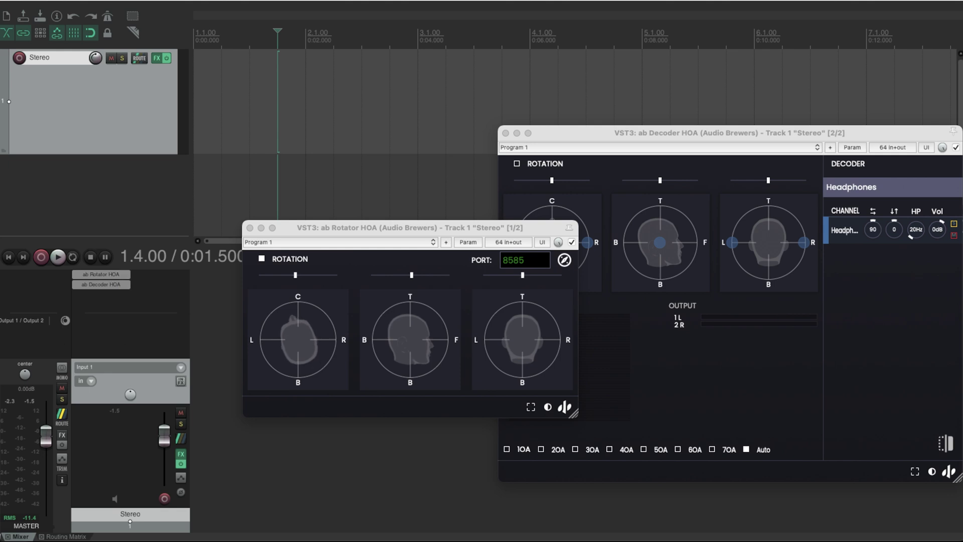
pyautogui.moveTo(0, 191); pyautogui.dragTo(195, 88)
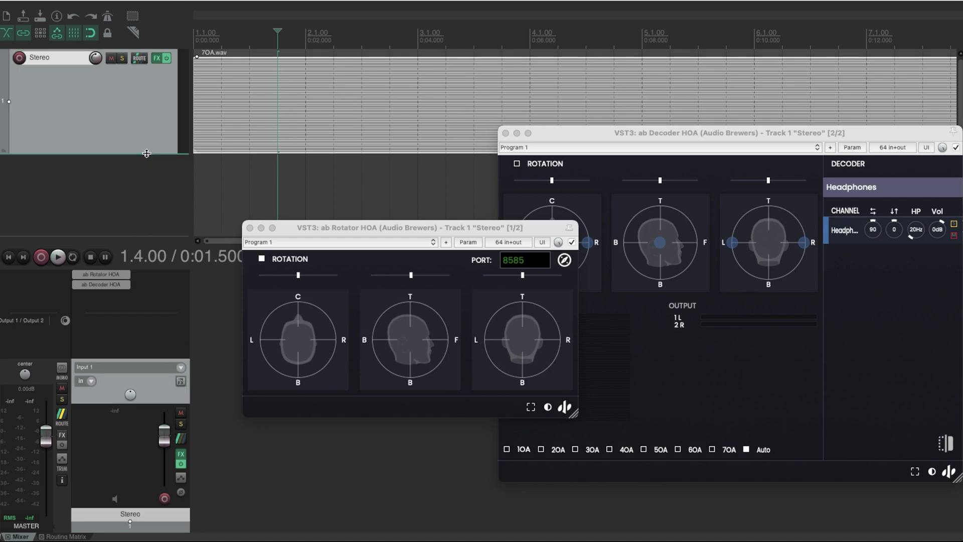
pyautogui.moveTo(146, 154); pyautogui.dragTo(147, 206)
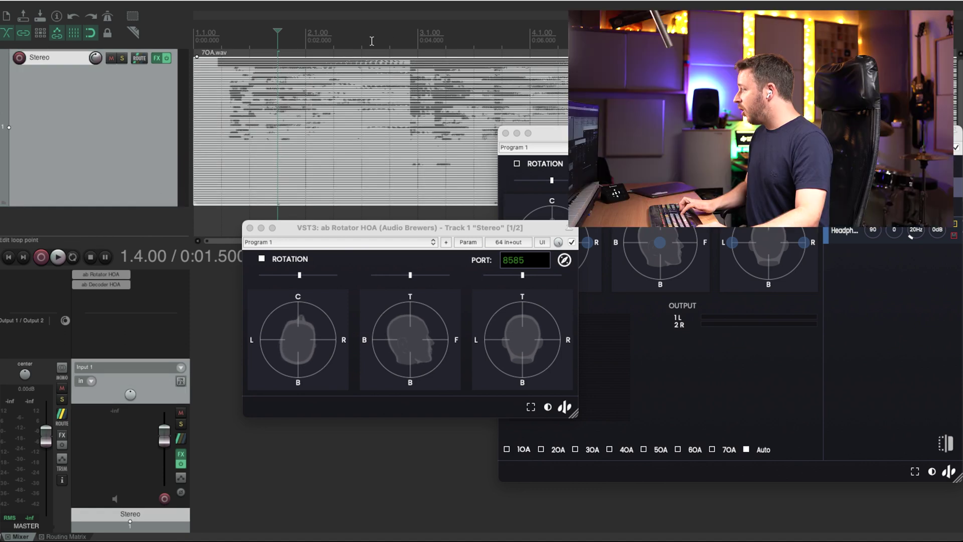
# Play 7OA.wav starting one beat before bar 4.
pyautogui.click(613, 39)
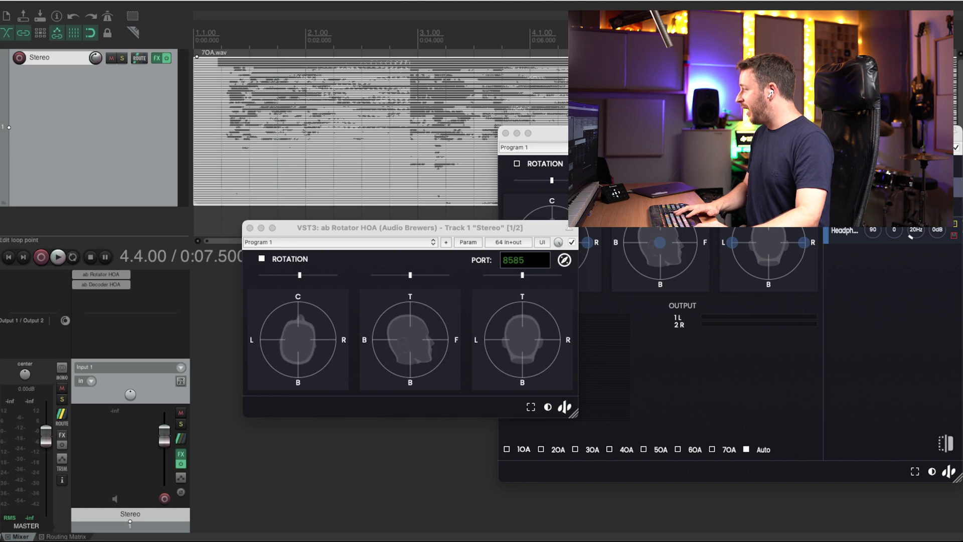
pyautogui.press('Left')
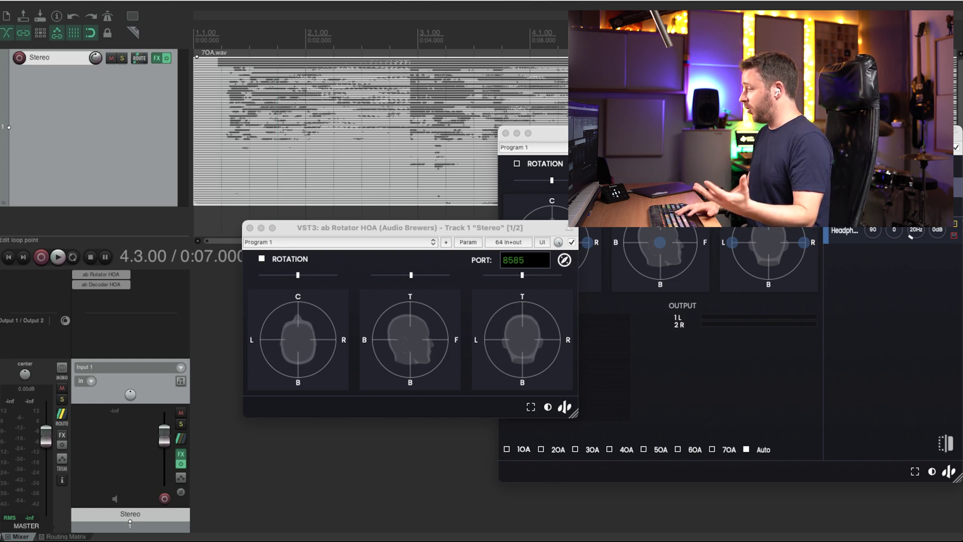
pyautogui.press('space')
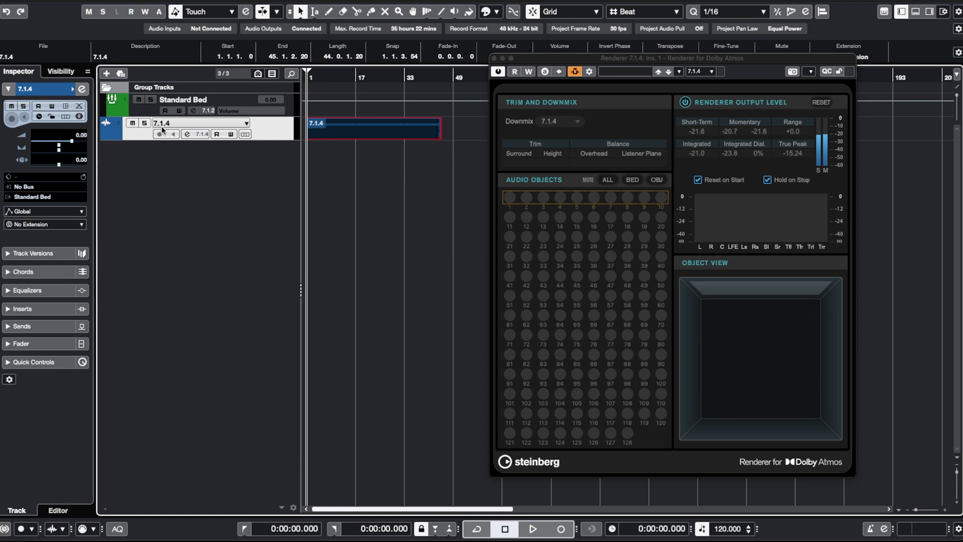
# Set the Atmos Renderer downmix to Binaural and play the project.
pyautogui.click(556, 122)
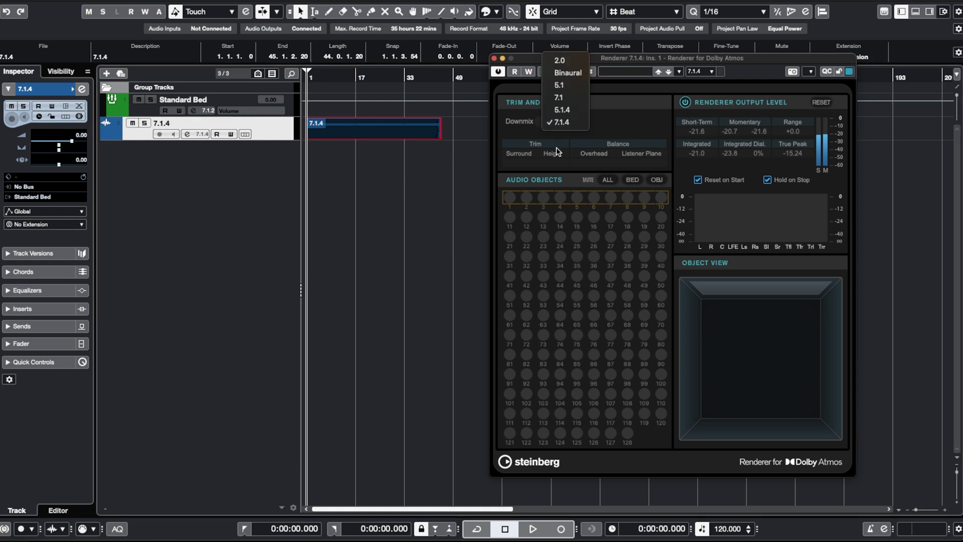
pyautogui.click(559, 74)
pyautogui.click(232, 209)
pyautogui.press('space')
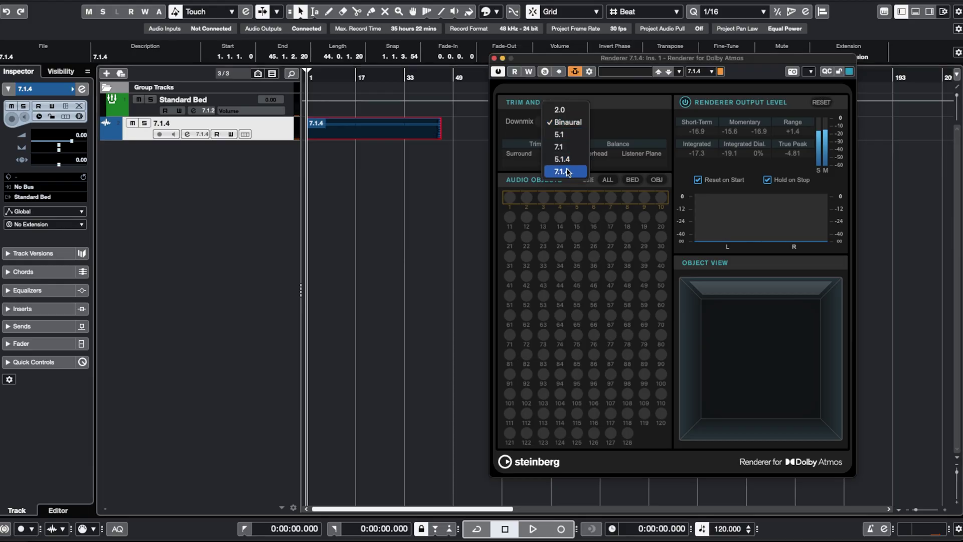
# Return the downmix to 7.1.4 and bring up Audio Connections with F4.
pyautogui.click(567, 172)
pyautogui.click(190, 236)
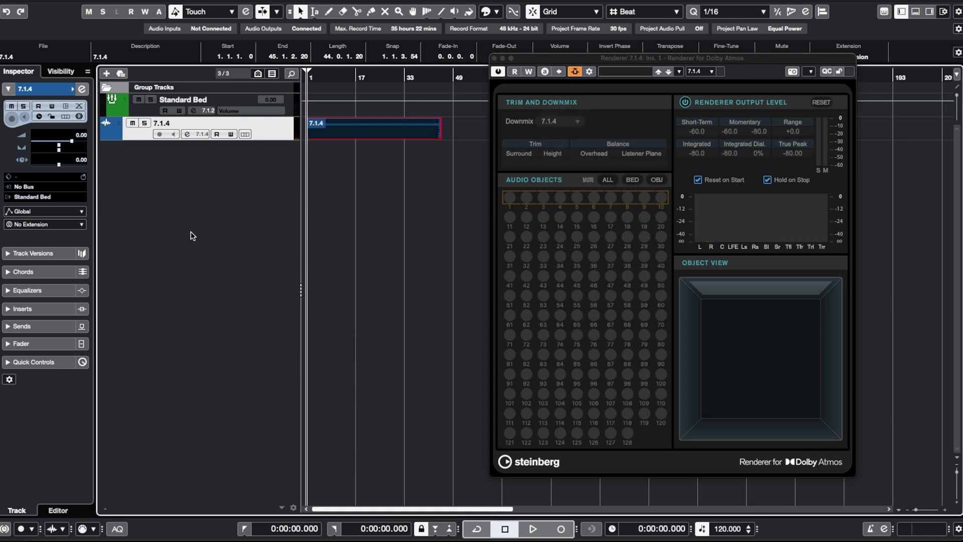
pyautogui.press('F4')
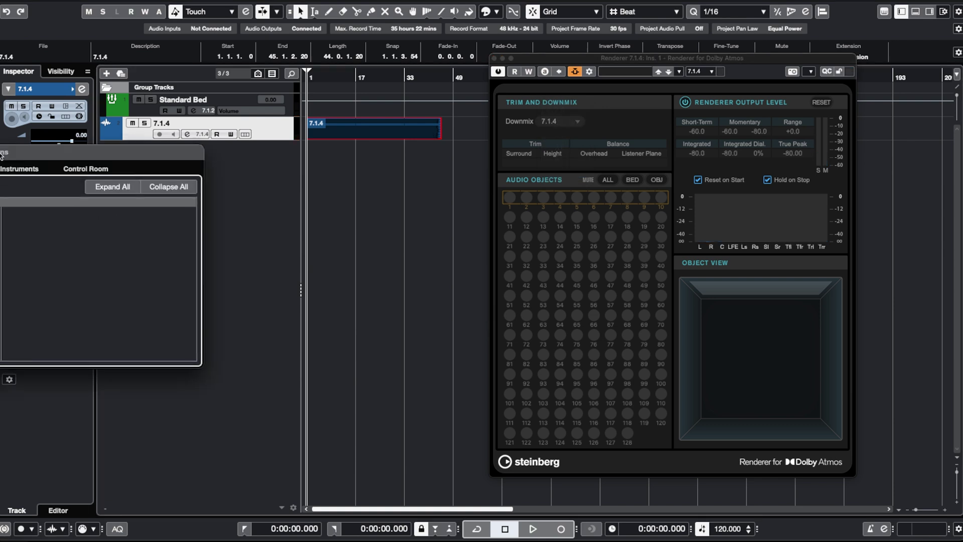
pyautogui.moveTo(1, 155); pyautogui.dragTo(318, 183)
# Add a new output bus with the 3rd Order Ambisonics configuration.
pyautogui.click(539, 60)
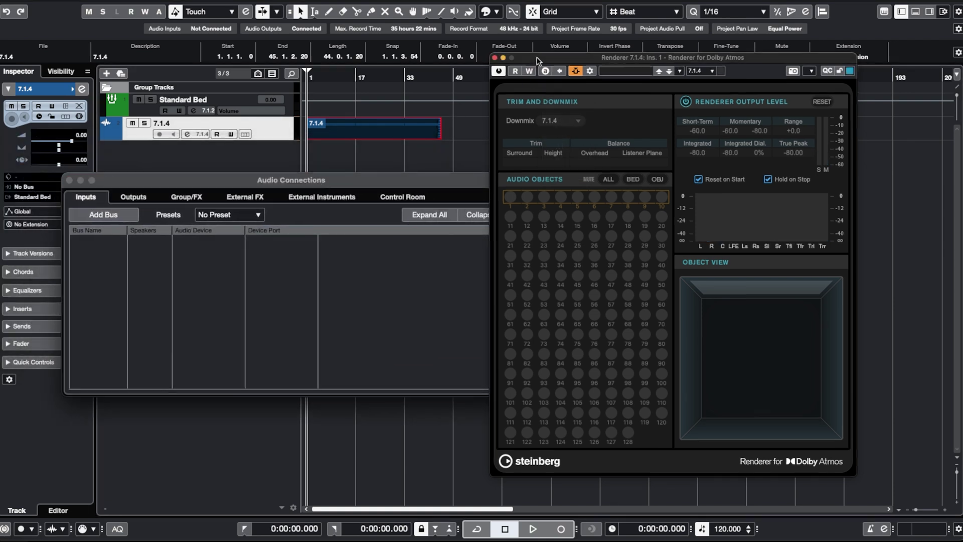
pyautogui.moveTo(537, 60); pyautogui.dragTo(623, 55)
pyautogui.click(125, 197)
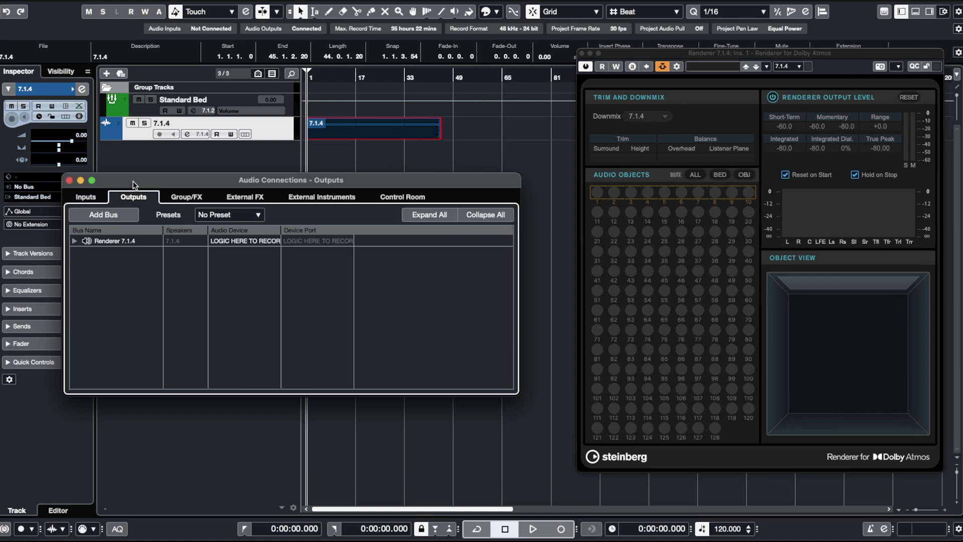
pyautogui.moveTo(134, 182); pyautogui.dragTo(137, 182)
pyautogui.click(107, 214)
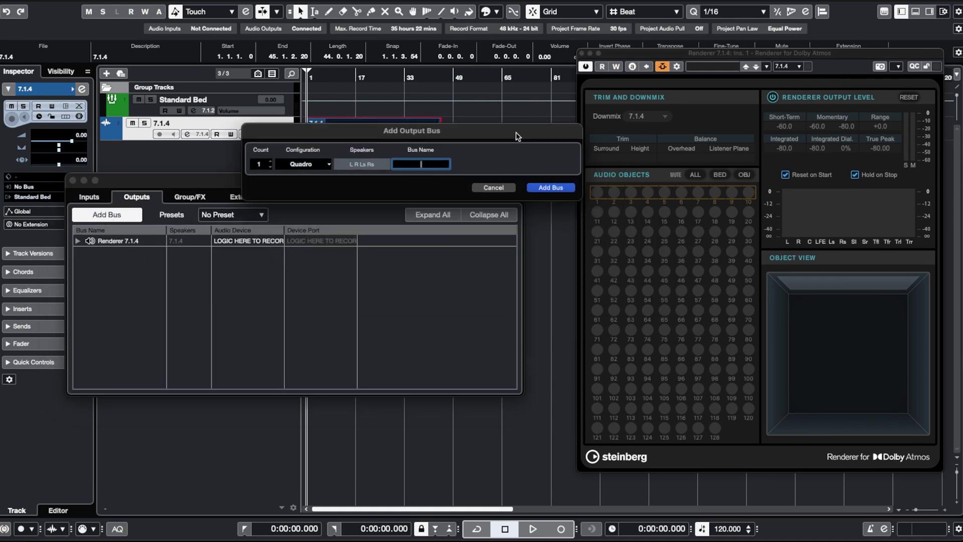
pyautogui.click(310, 165)
pyautogui.moveTo(323, 265)
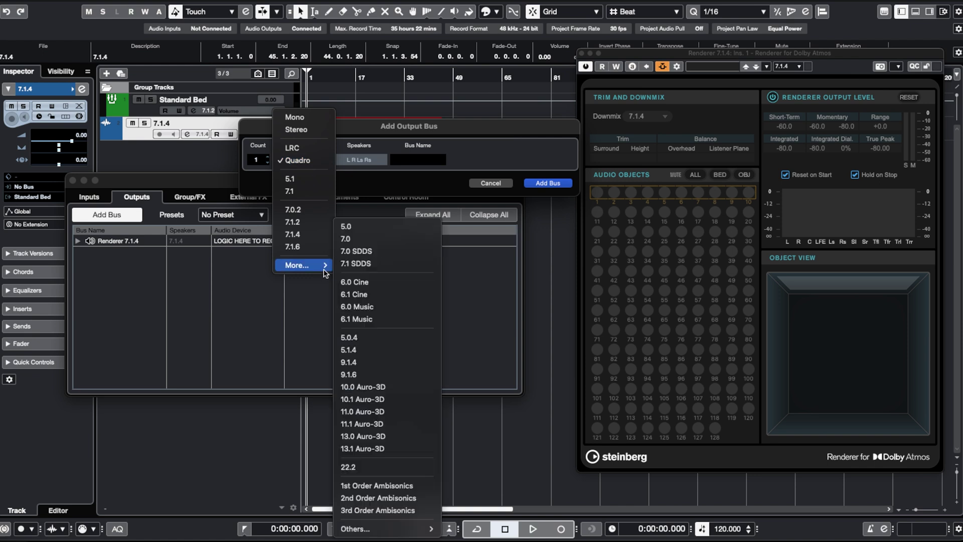
pyautogui.click(362, 507)
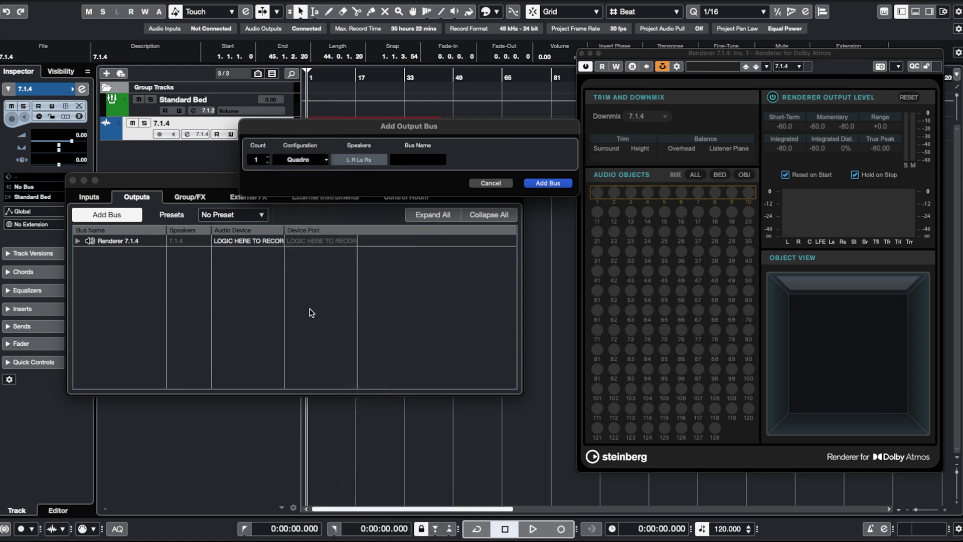
# Name the bus '3OA BUS' and leave its audio device Not Connected.
pyautogui.click(414, 158)
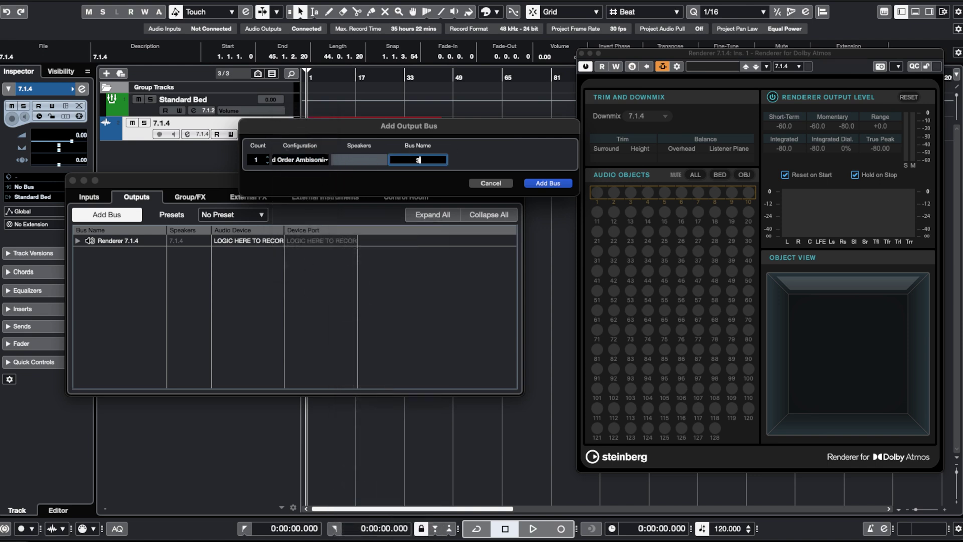
pyautogui.write('3OA BUS')
pyautogui.press('Return')
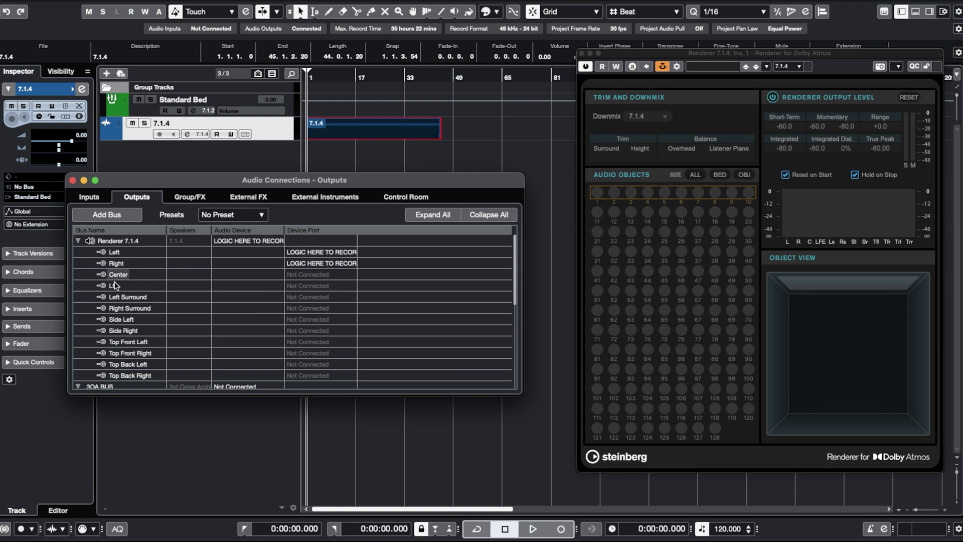
pyautogui.click(77, 241)
pyautogui.click(103, 251)
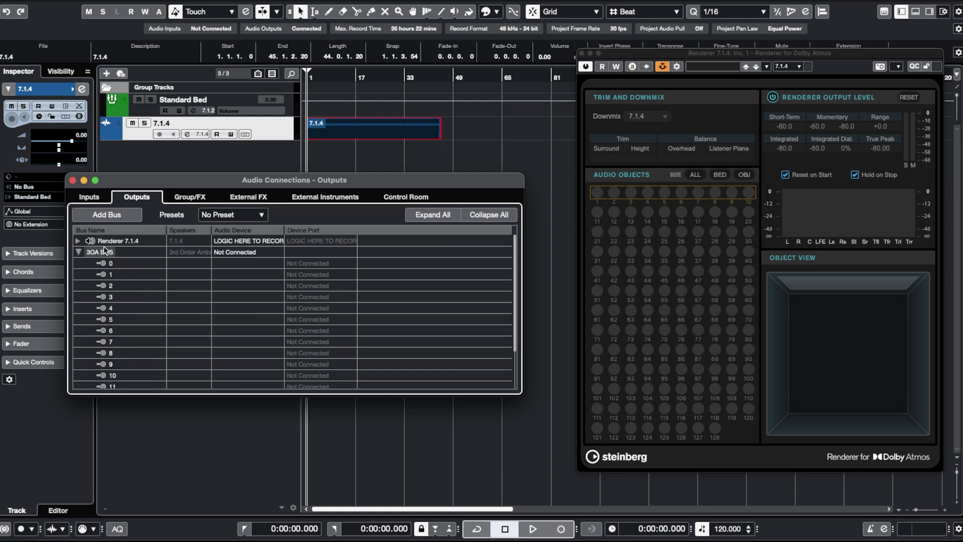
pyautogui.click(246, 252)
pyautogui.click(153, 252)
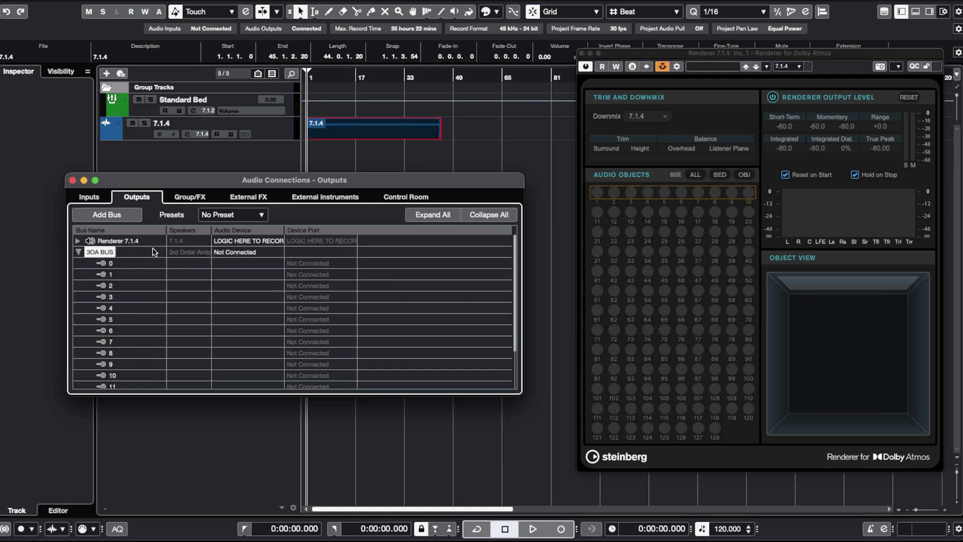
pyautogui.click(79, 252)
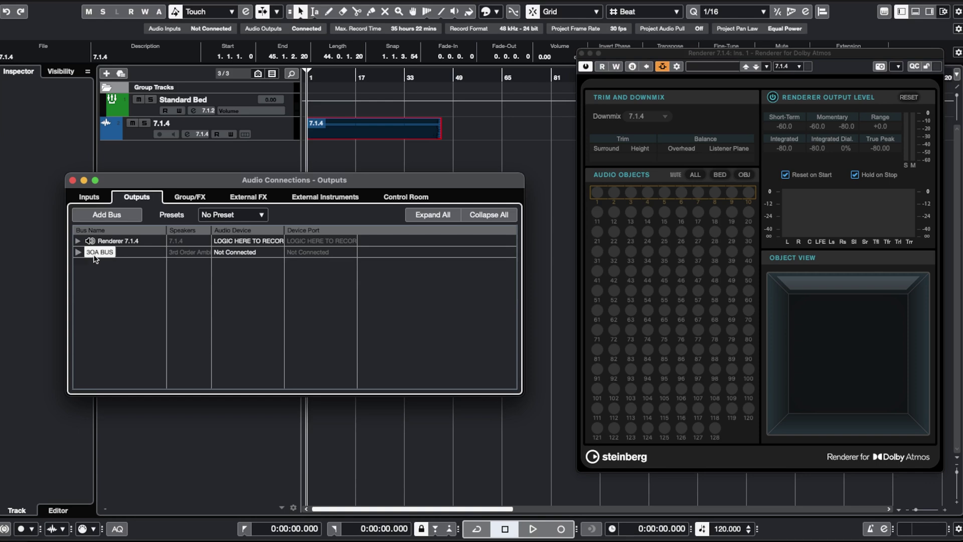
# Add a new stereo output bus named 'Airpods OUT', collapsing the Renderer 7.1.4 and 3OA BUS rows.
pyautogui.rightClick(118, 285)
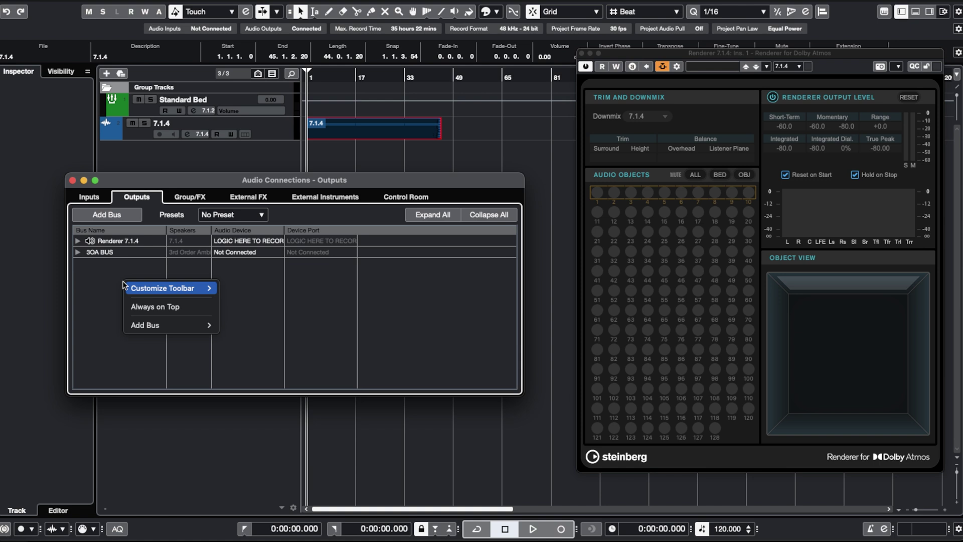
pyautogui.moveTo(191, 325)
pyautogui.click(235, 338)
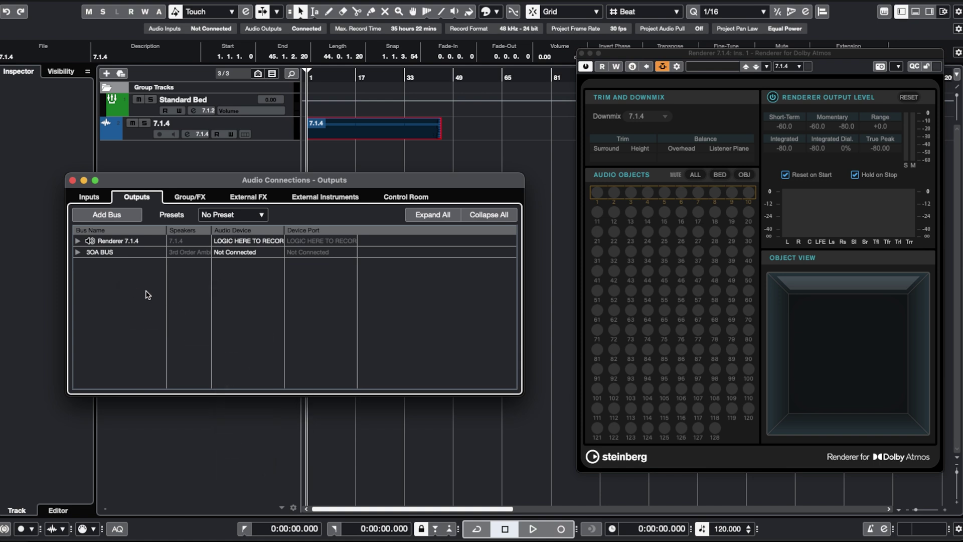
pyautogui.click(78, 241)
pyautogui.click(78, 252)
pyautogui.doubleClick(103, 265)
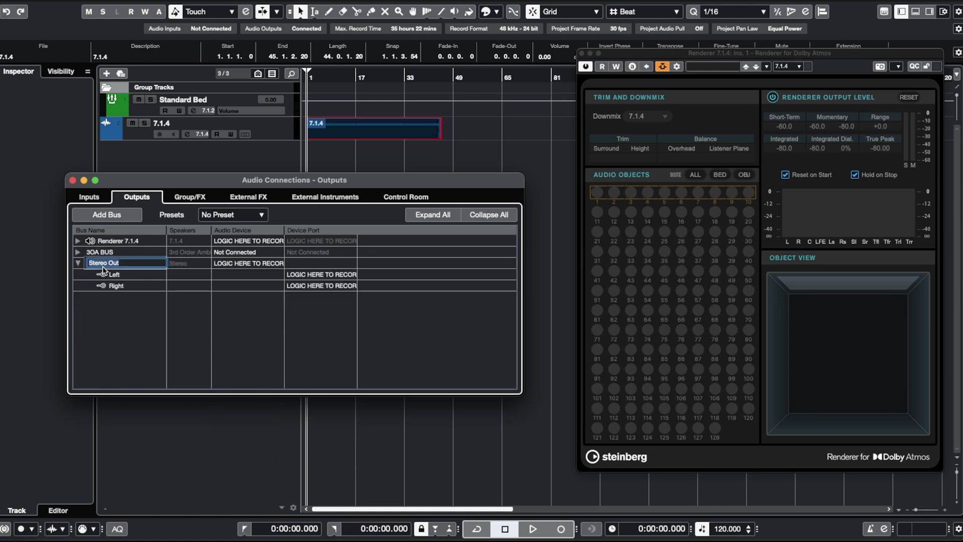
pyautogui.write('Airpods OUT')
pyautogui.press('Return')
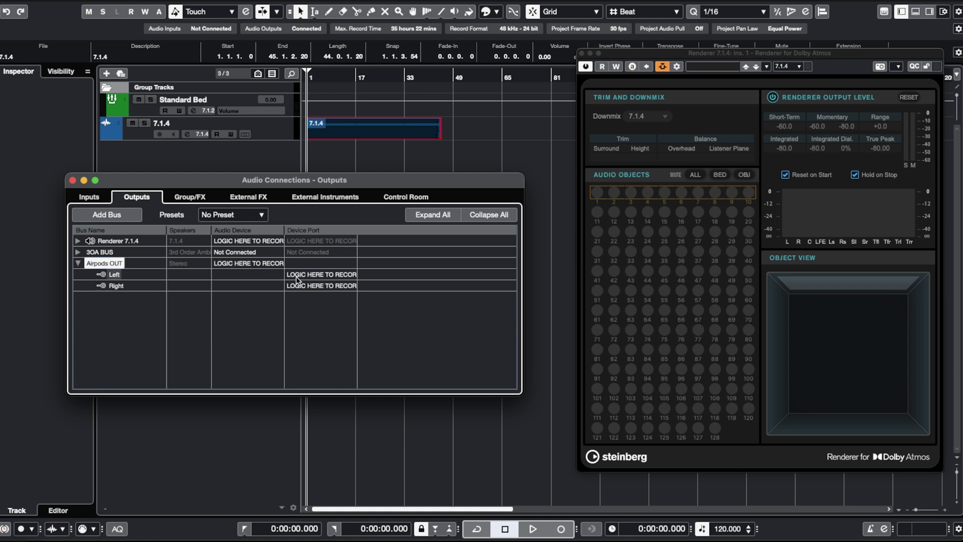
# Select Renderer 7.1.4, fold away Airpods OUT's channel rows, and close the connections window.
pyautogui.click(121, 241)
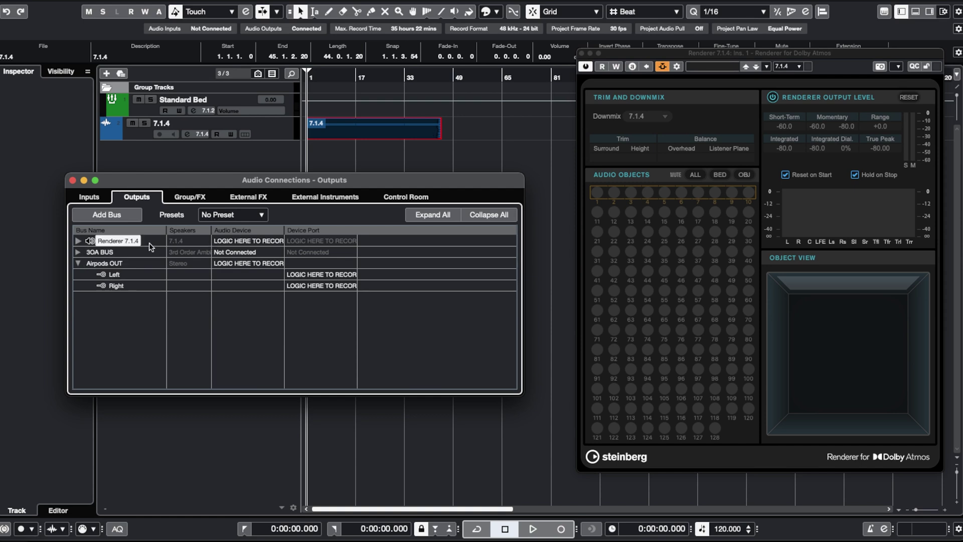
pyautogui.click(79, 264)
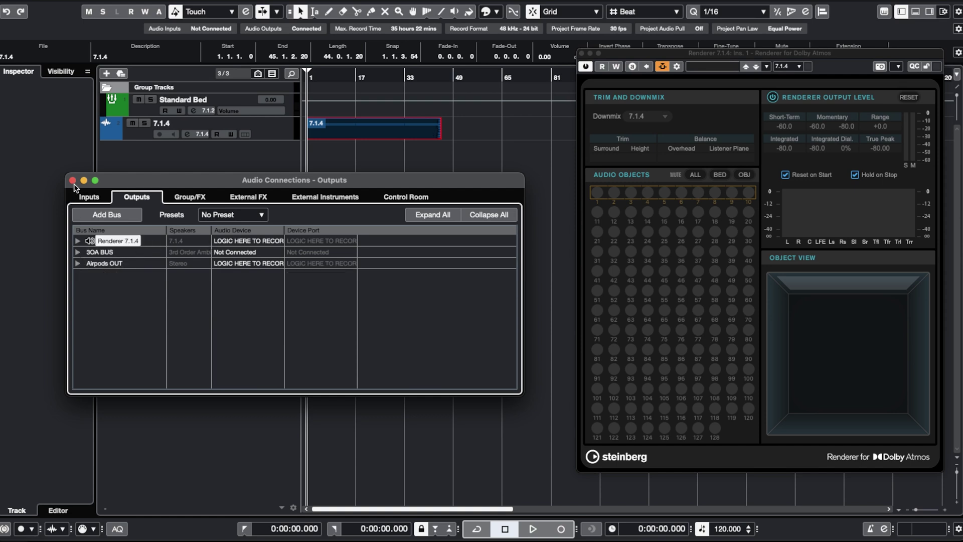
pyautogui.click(74, 181)
# In the MixConsole, pull the Renderer 7.1.4 fader down to -oo and start playback.
pyautogui.press('F4')
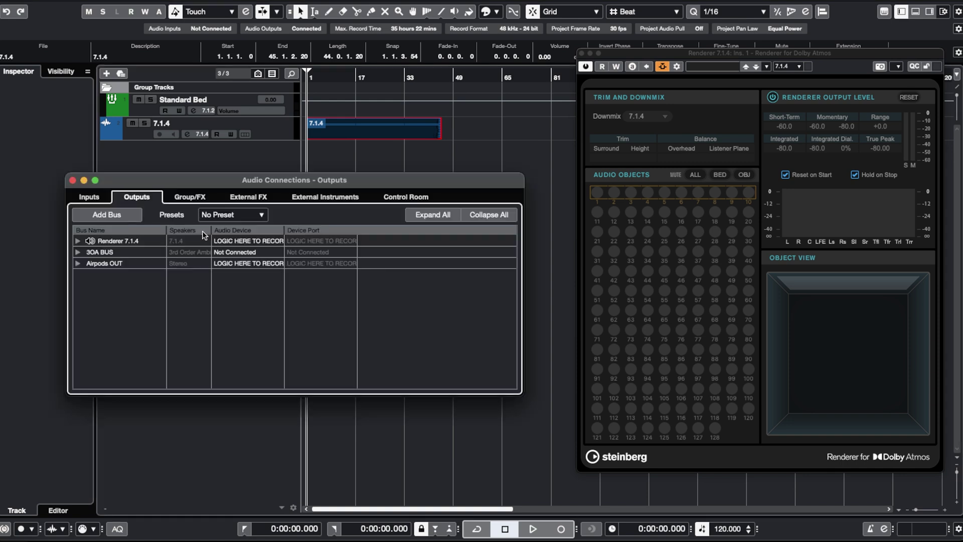
pyautogui.press('F4')
pyautogui.press('F3')
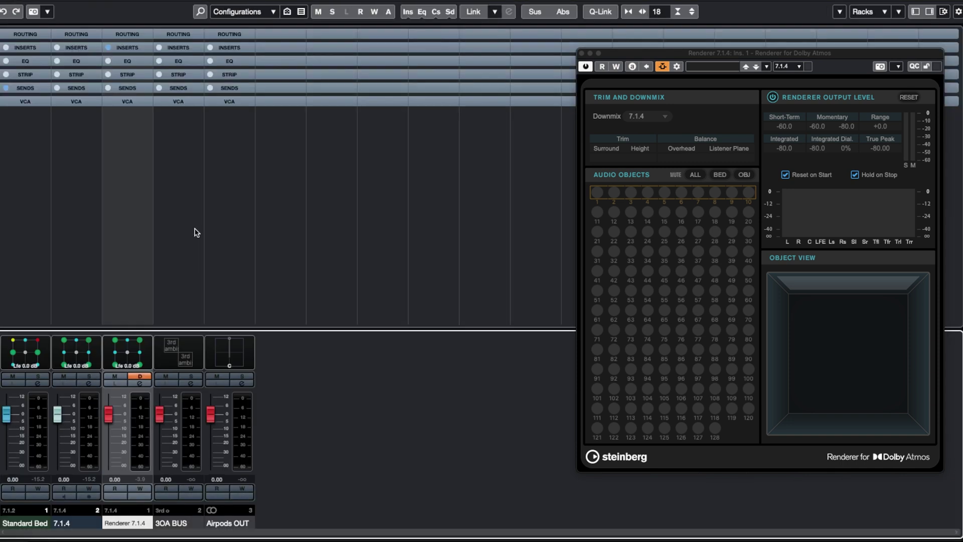
pyautogui.click(35, 525)
pyautogui.click(118, 525)
pyautogui.click(176, 524)
pyautogui.press('Right')
pyautogui.click(176, 525)
pyautogui.press('Right')
pyautogui.click(182, 524)
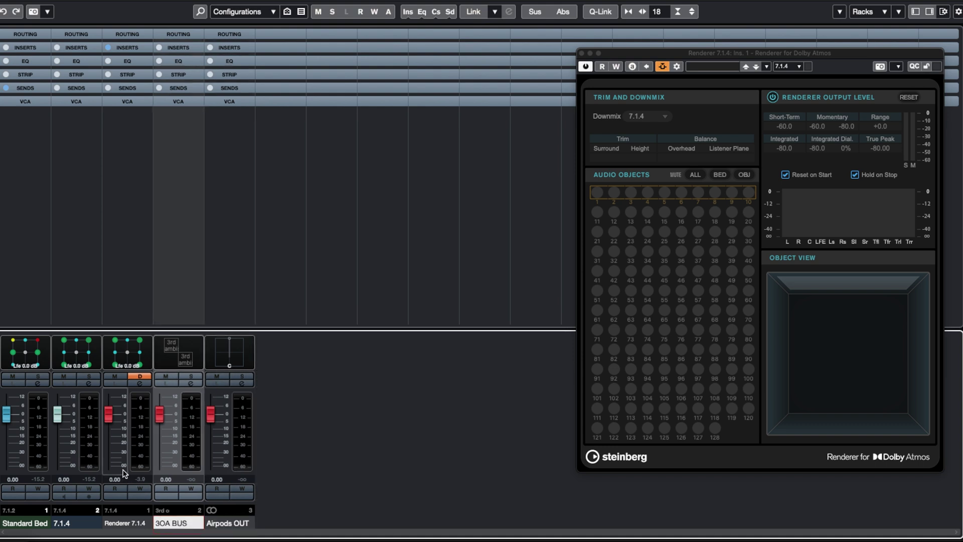
pyautogui.moveTo(111, 419); pyautogui.dragTo(113, 473)
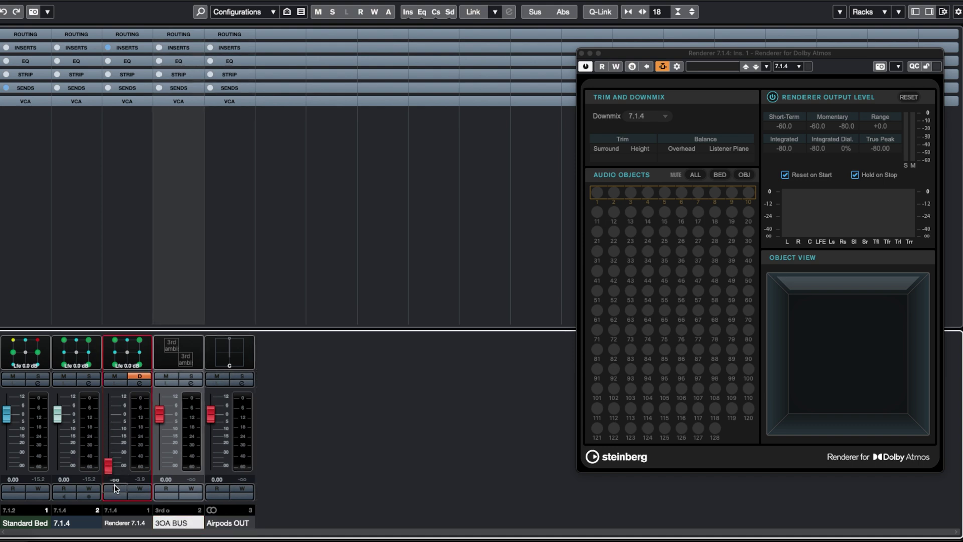
pyautogui.press('space')
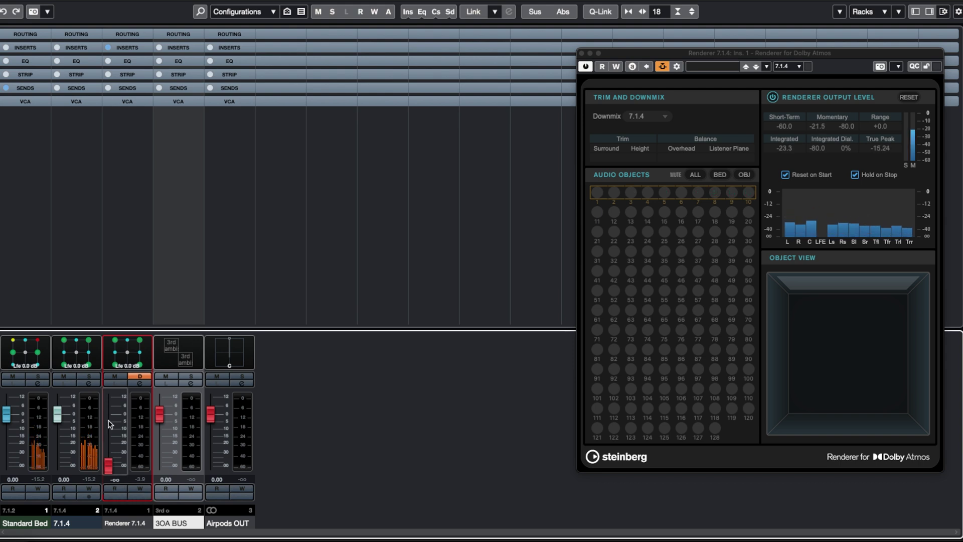
# Add sends from Renderer 7.1.4 to 3OA BUS and from 3OA BUS to Airpods OUT, then play.
pyautogui.click(128, 89)
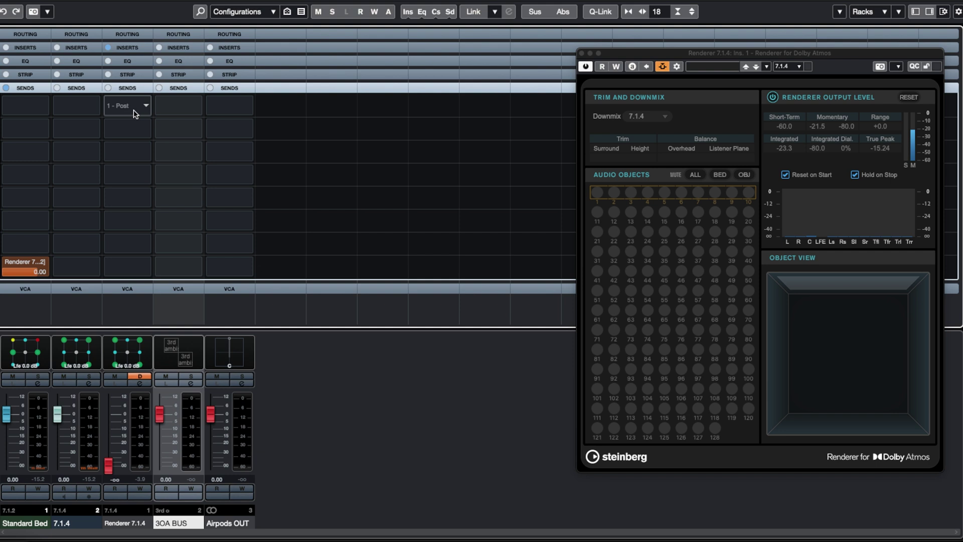
pyautogui.click(130, 107)
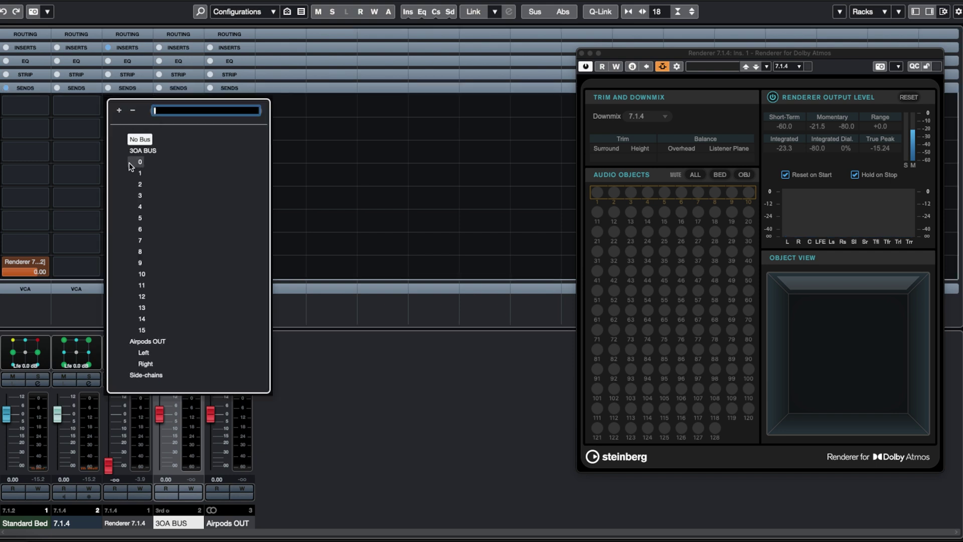
pyautogui.click(131, 151)
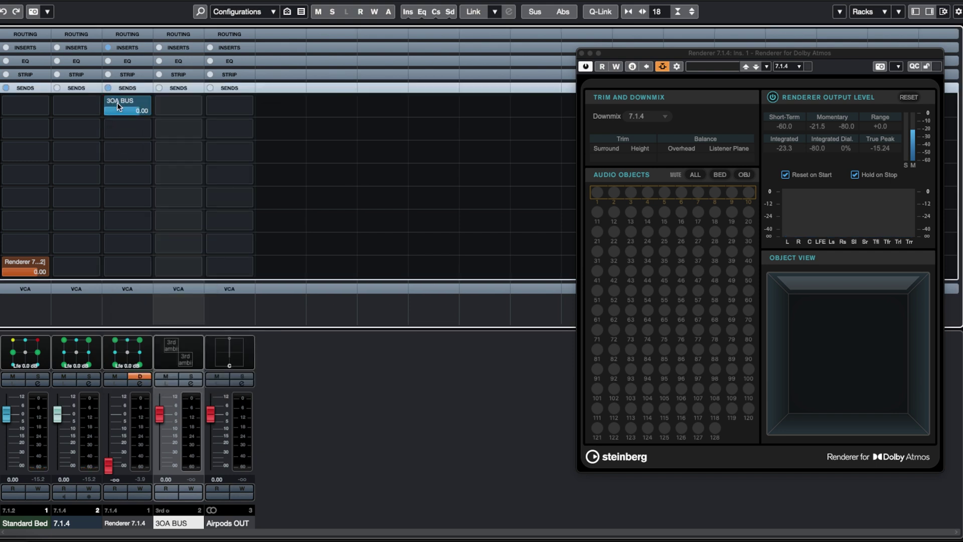
pyautogui.click(173, 104)
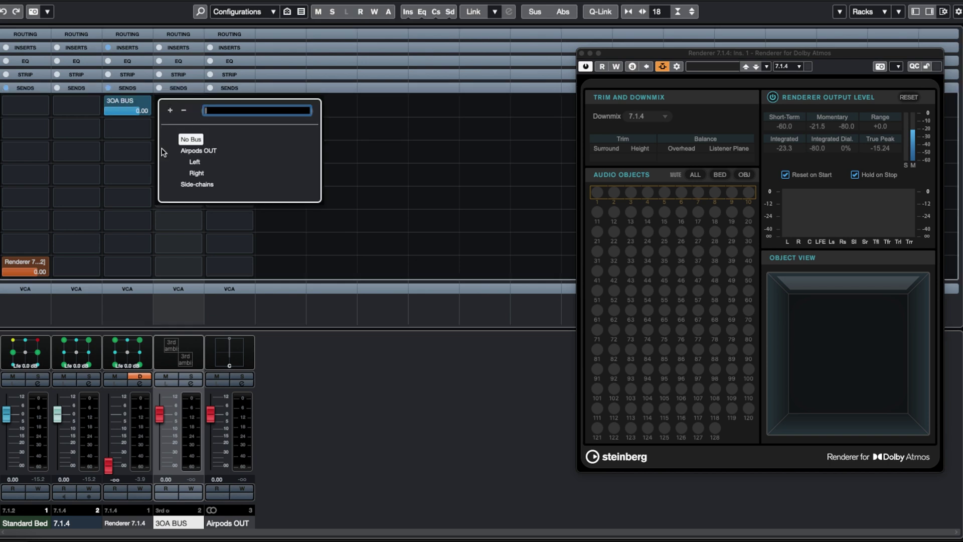
pyautogui.click(188, 151)
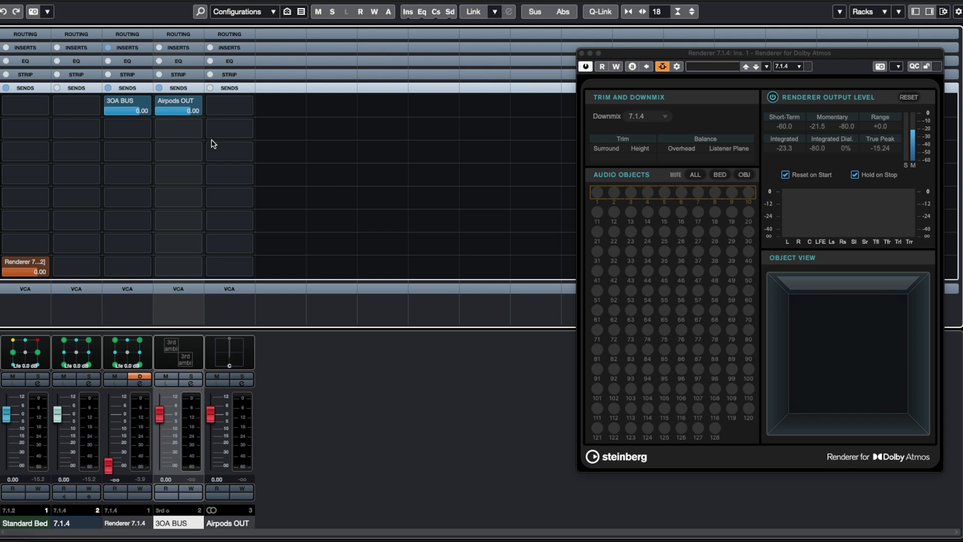
pyautogui.press('space')
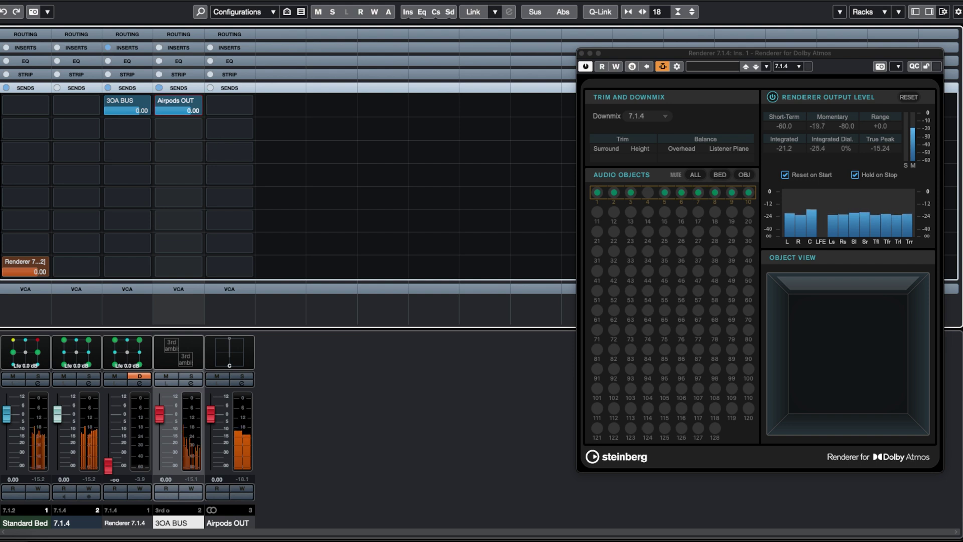
pyautogui.press('super+w')
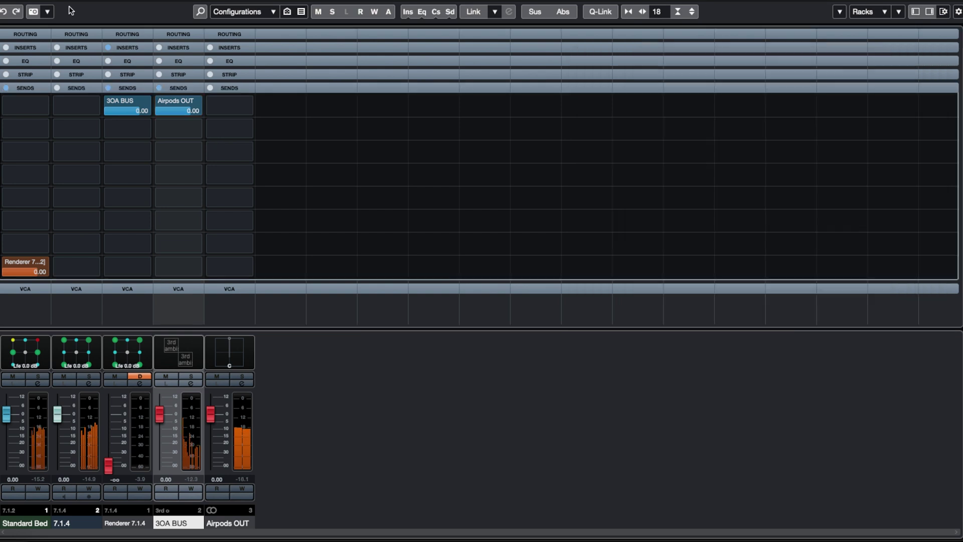
pyautogui.press('Return')
# Insert ab Rotator HOA on 3OA BUS, enable OSC on port 8585, and compare with Headitude.
pyautogui.press('space')
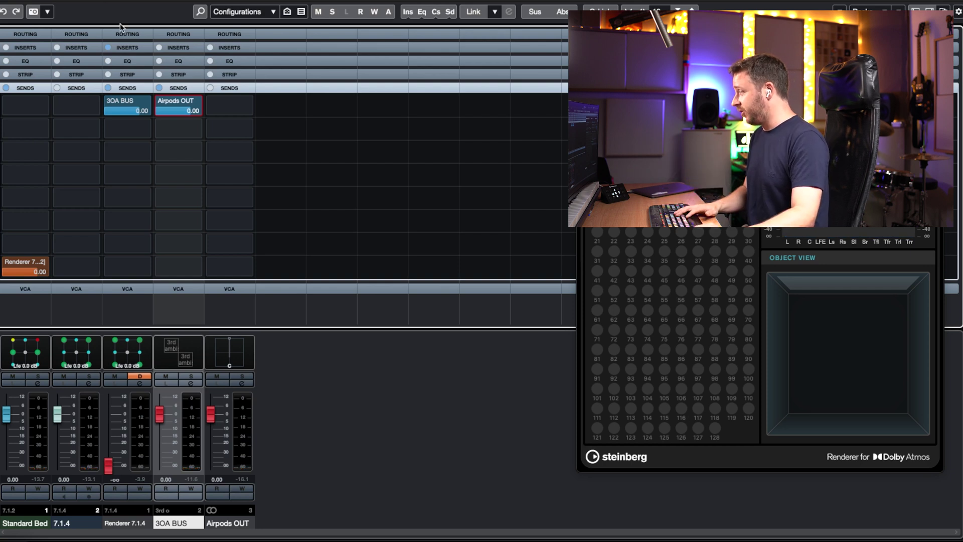
pyautogui.click(181, 48)
pyautogui.click(182, 61)
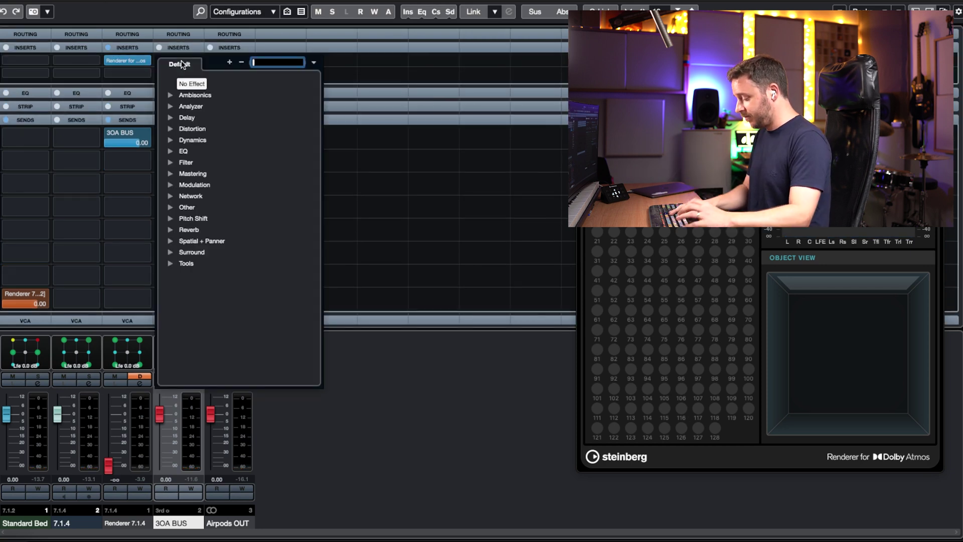
pyautogui.write('rotator hoa')
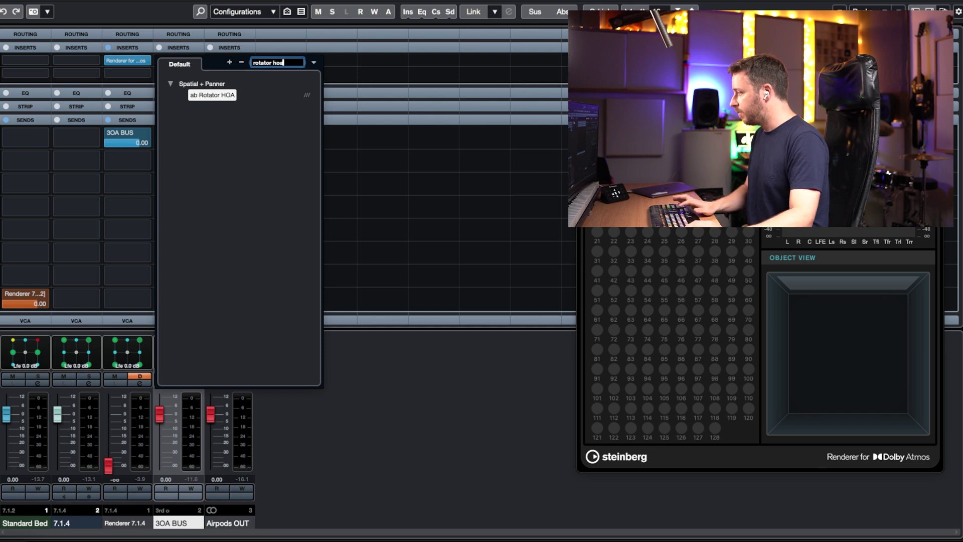
pyautogui.press('Return')
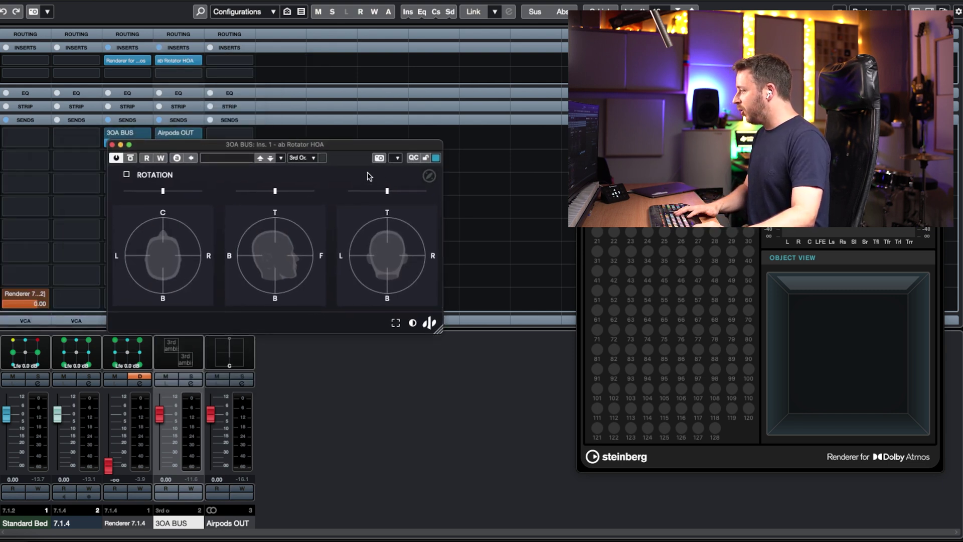
pyautogui.click(429, 176)
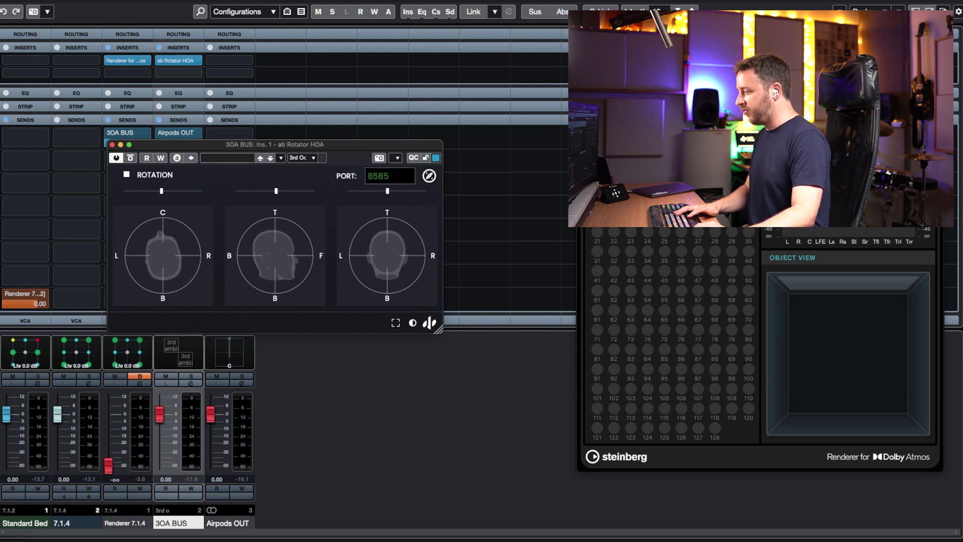
pyautogui.press('super+Tab')
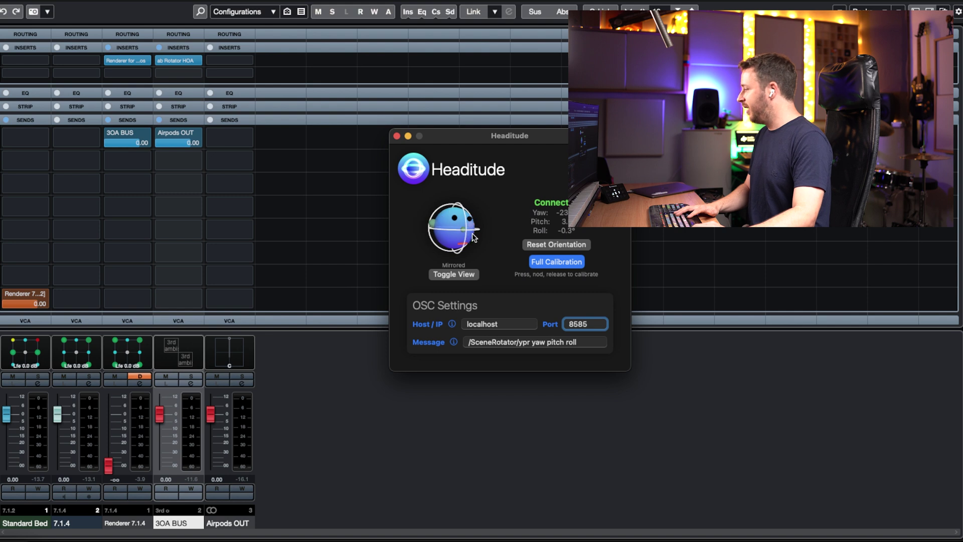
pyautogui.click(160, 4)
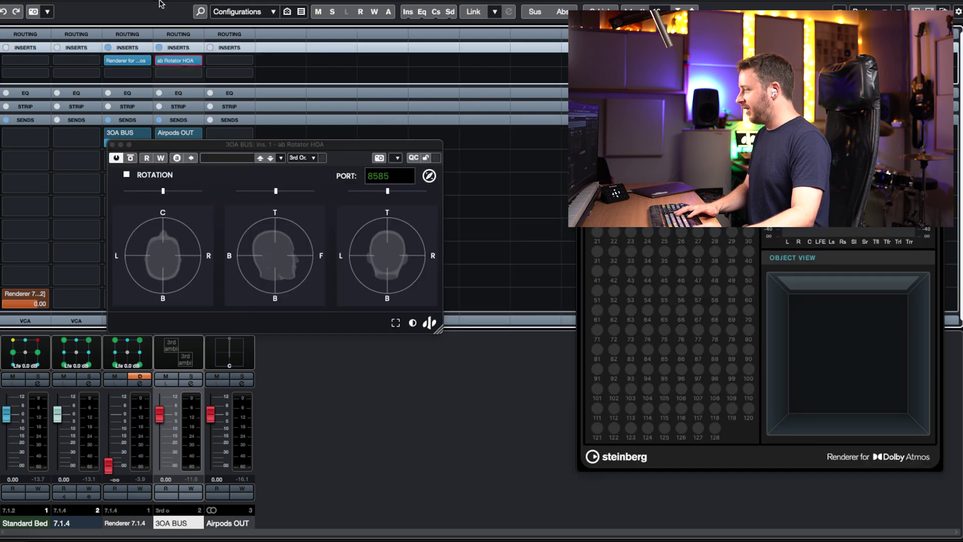